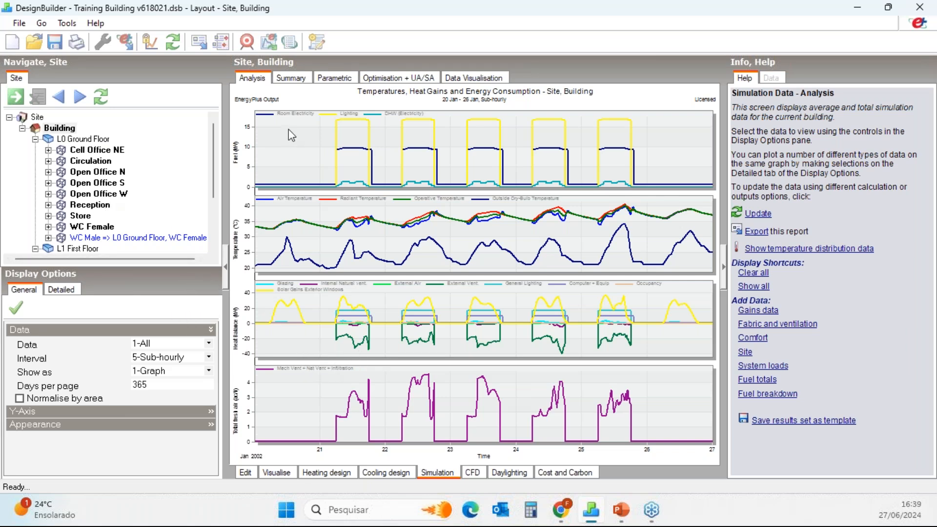
Select the ground-floor Reception zone and open its simulation data visualisation.
{"action": "left_click", "coordinate": [246, 473]}
{"action": "left_click", "coordinate": [92, 207]}
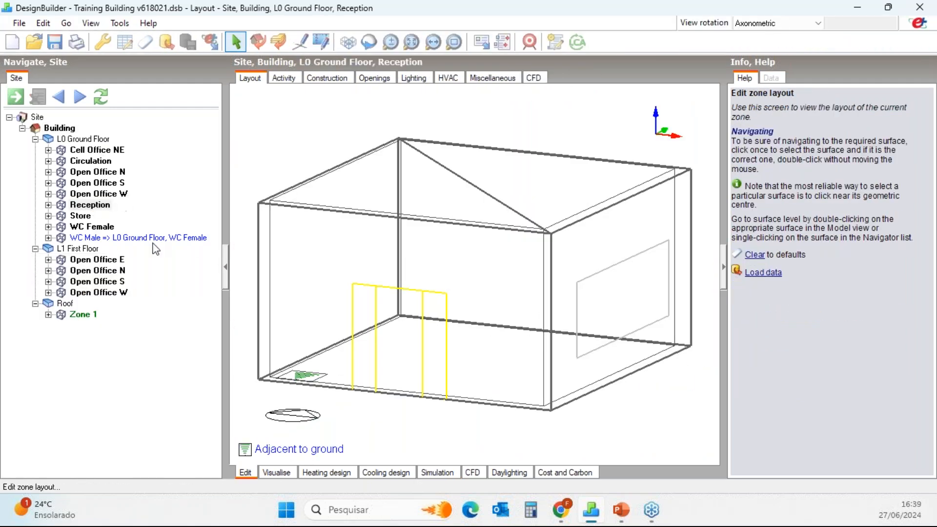
{"action": "left_click", "coordinate": [439, 474]}
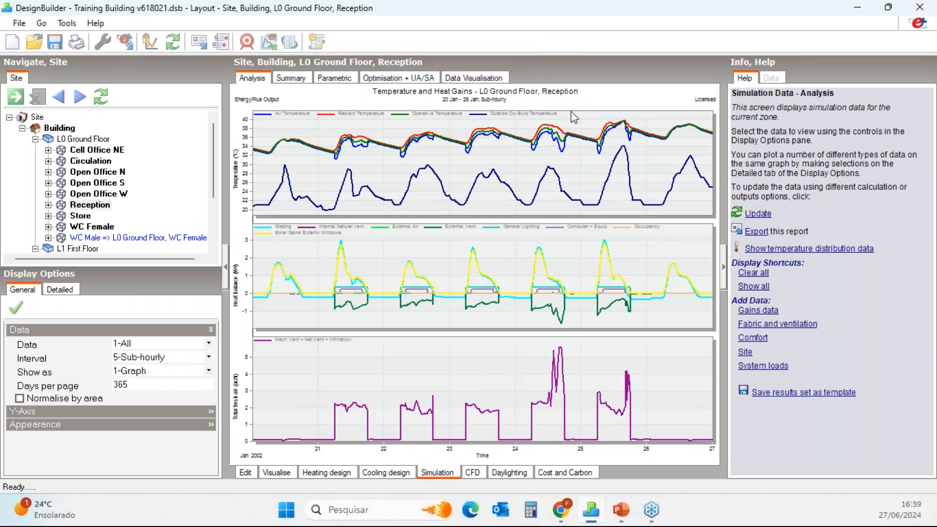
{"action": "left_click", "coordinate": [476, 80]}
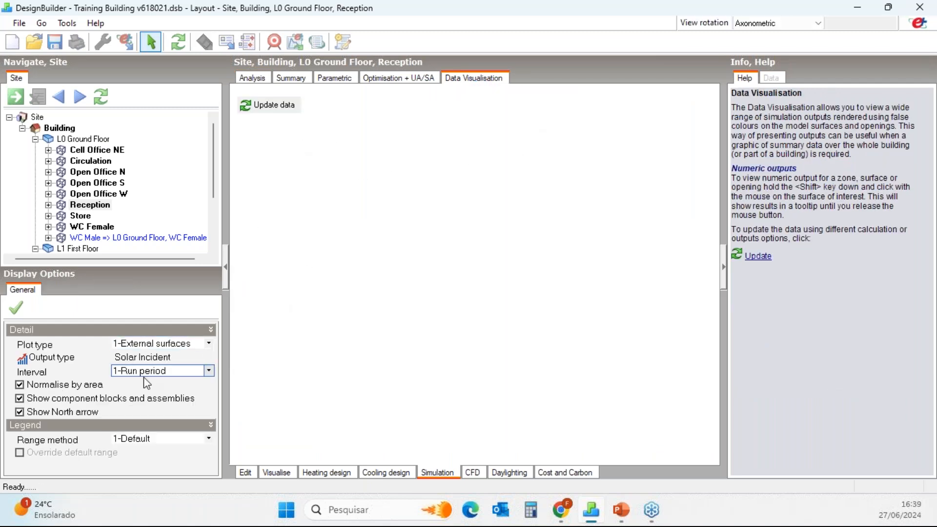
Set the visualisation plot type to opening airflow vectors and accept resetting the date to the first simulation day.
{"action": "left_click", "coordinate": [209, 344]}
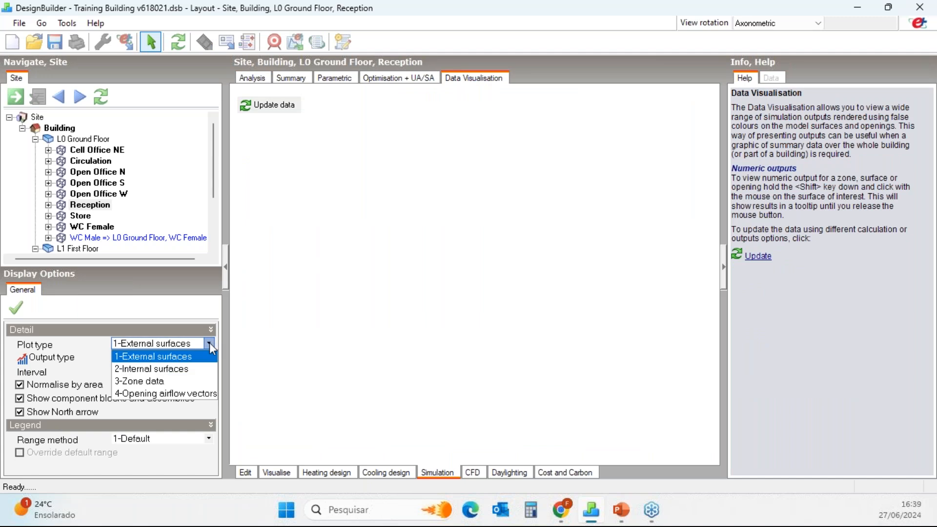
{"action": "left_click", "coordinate": [152, 392]}
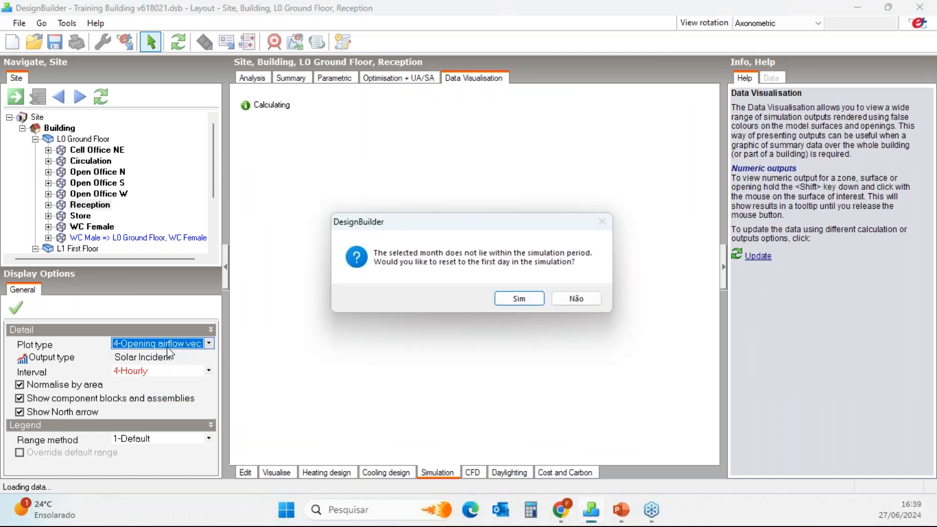
{"action": "left_click", "coordinate": [539, 304]}
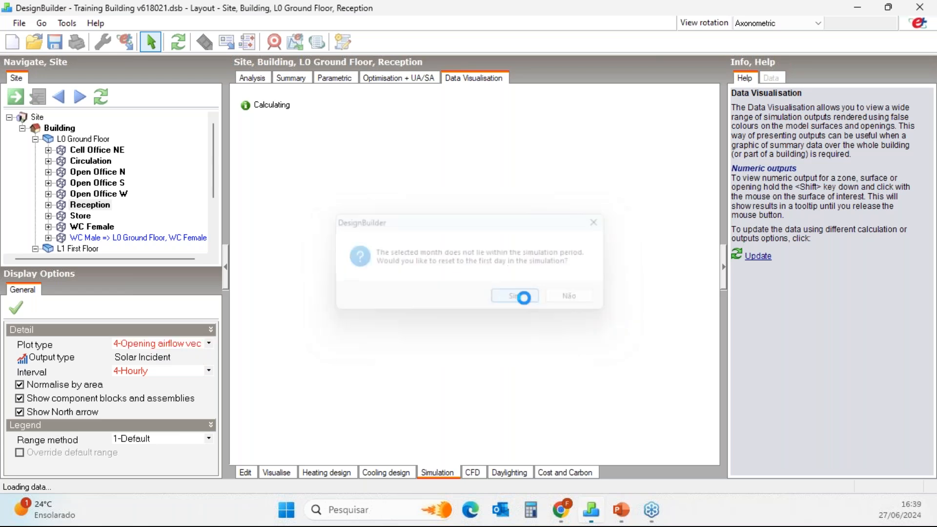
{"action": "middle_click_drag", "start_coordinate": [506, 329], "coordinate": [493, 314]}
Set the airflow plot interval to sub-hourly and its period to 21 January at 12:00.
{"action": "left_click", "coordinate": [198, 357]}
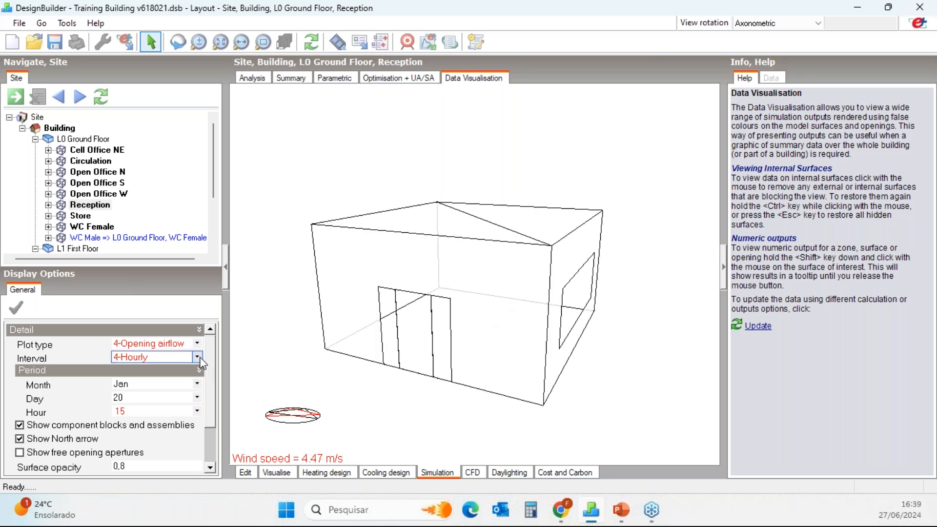
{"action": "left_click", "coordinate": [147, 383]}
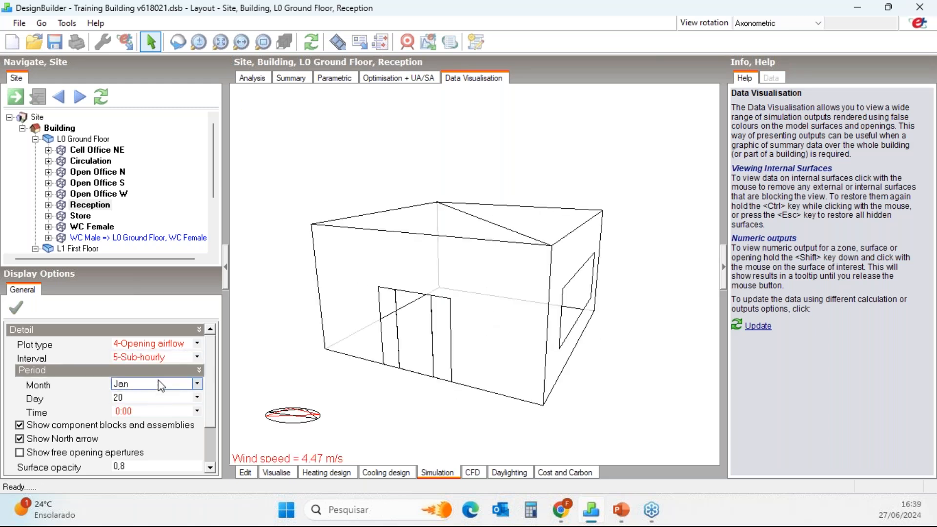
{"action": "left_click", "coordinate": [128, 398]}
{"action": "left_click", "coordinate": [169, 384]}
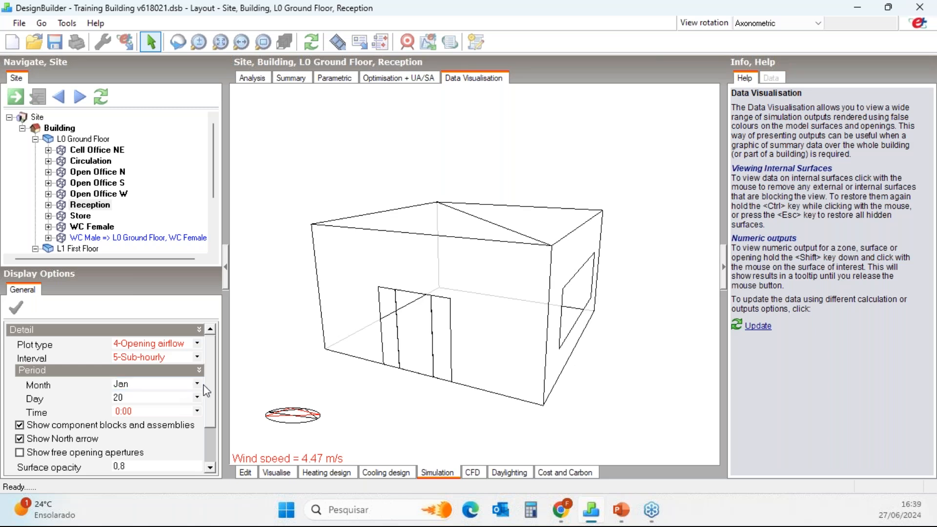
{"action": "scroll", "coordinate": [209, 389], "scroll_direction": "down", "scroll_amount": 2}
{"action": "left_click", "coordinate": [184, 374]}
{"action": "left_click", "coordinate": [184, 374]}
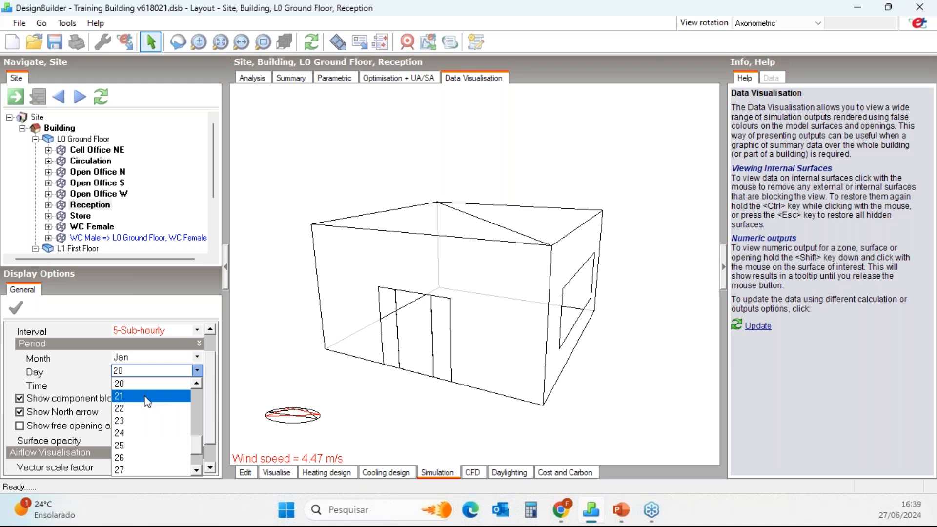
{"action": "left_click", "coordinate": [147, 401]}
{"action": "left_click", "coordinate": [196, 386]}
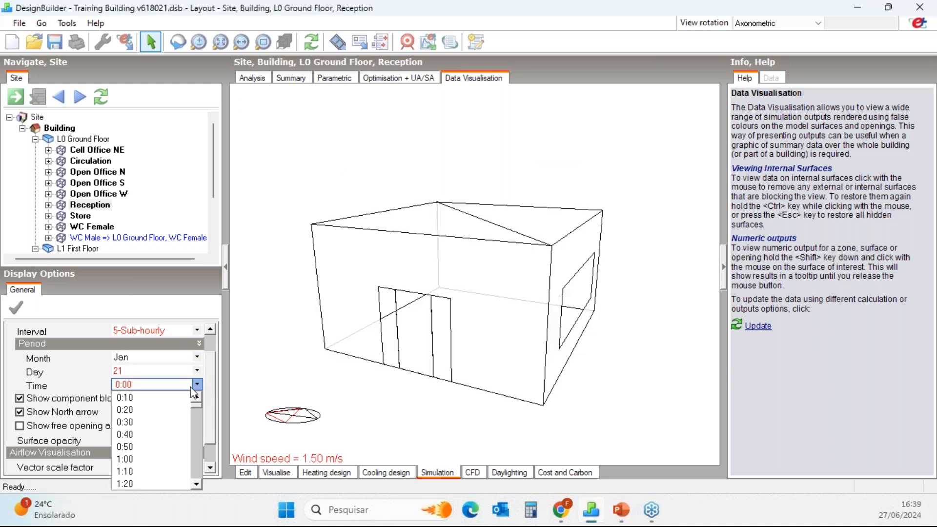
{"action": "left_click_drag", "start_coordinate": [194, 406], "coordinate": [195, 439]}
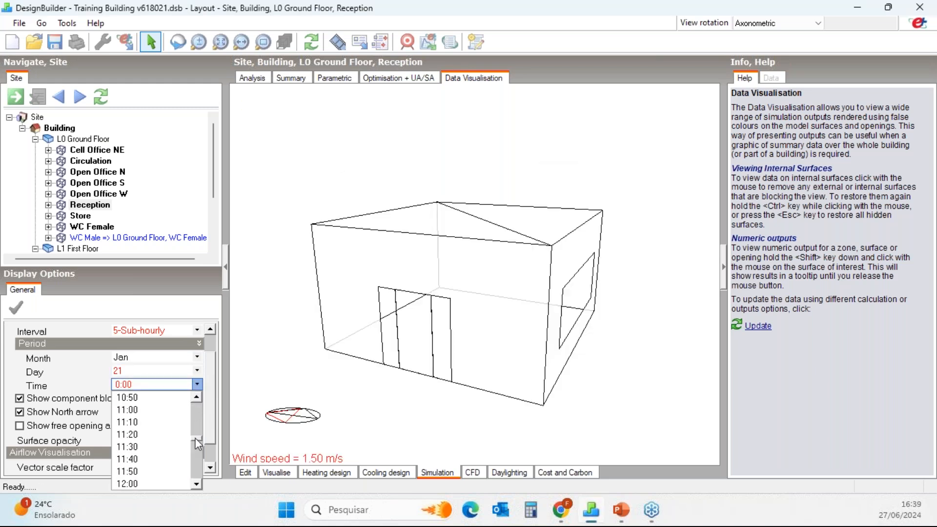
{"action": "left_click", "coordinate": [147, 483]}
Set the airflow label size to small and the vector scale factor to 20.
{"action": "middle_click_drag", "start_coordinate": [465, 400], "coordinate": [363, 386]}
{"action": "scroll", "coordinate": [217, 447], "scroll_direction": "down", "scroll_amount": 1}
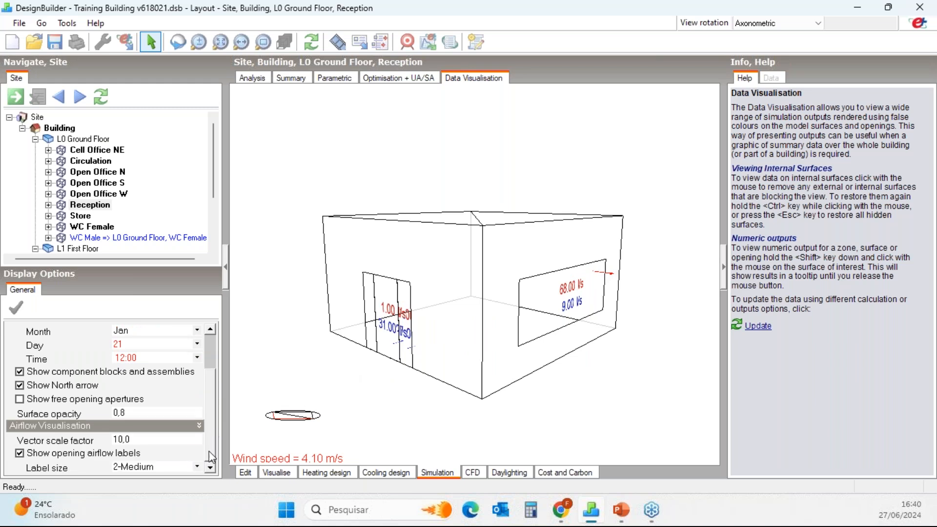
{"action": "left_click", "coordinate": [198, 469]}
{"action": "left_click", "coordinate": [161, 477]}
{"action": "left_click", "coordinate": [163, 440]}
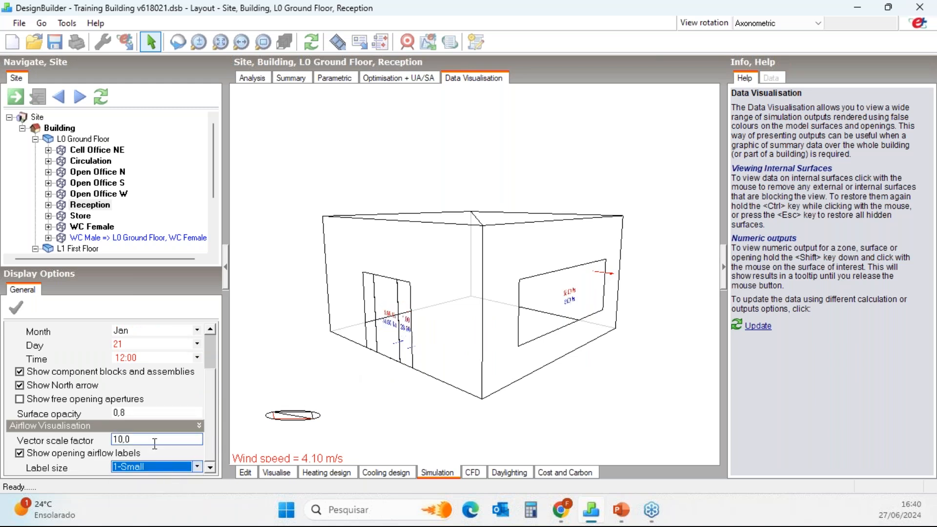
{"action": "type", "text": "20"}
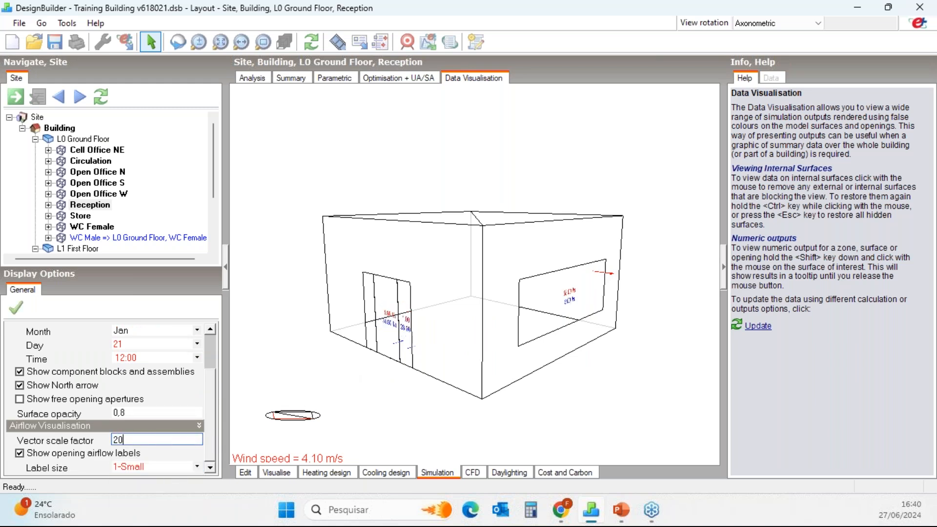
{"action": "key", "text": "Return"}
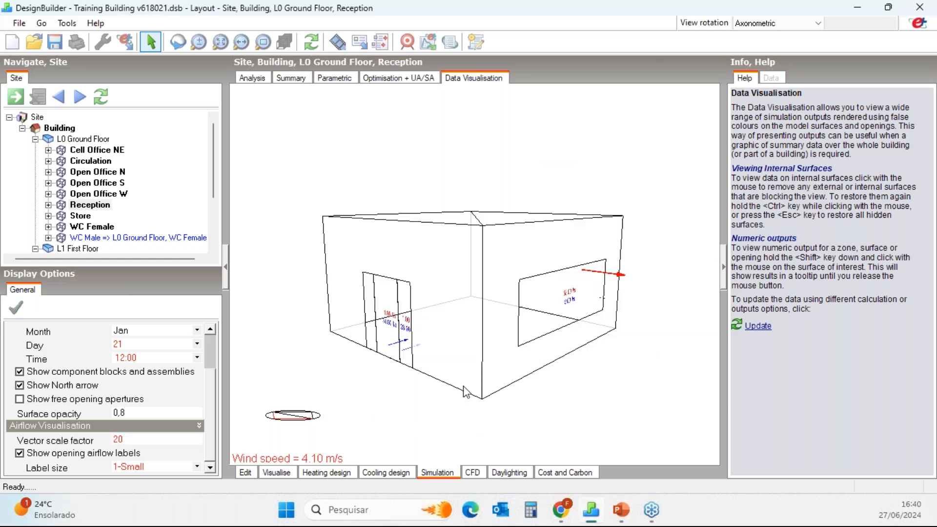
Examine the airflow vectors and flow-rate labels at the Reception door and window from several angles.
{"action": "middle_click_drag", "start_coordinate": [463, 390], "coordinate": [475, 355]}
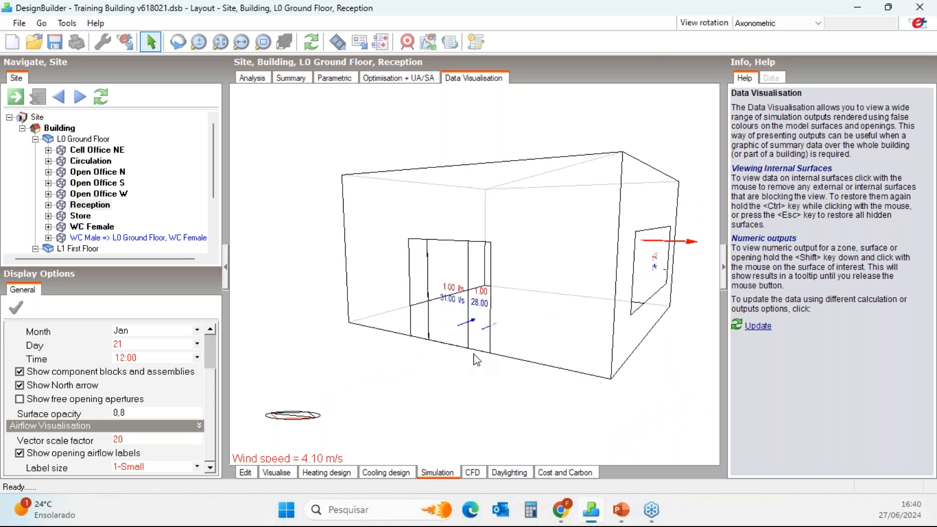
{"action": "scroll", "coordinate": [488, 369], "scroll_direction": "up", "scroll_amount": 3}
{"action": "middle_click_drag", "start_coordinate": [519, 393], "coordinate": [583, 370]}
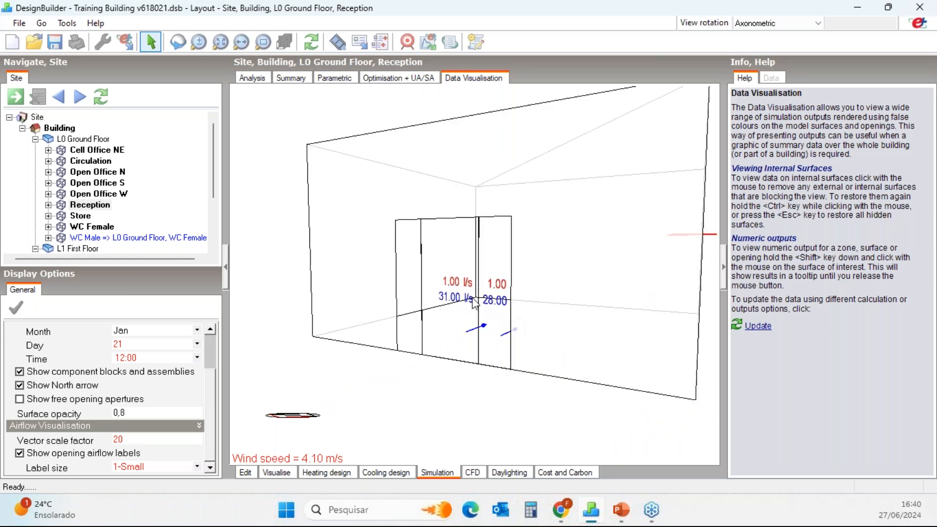
{"action": "middle_click_drag", "start_coordinate": [530, 344], "coordinate": [559, 357]}
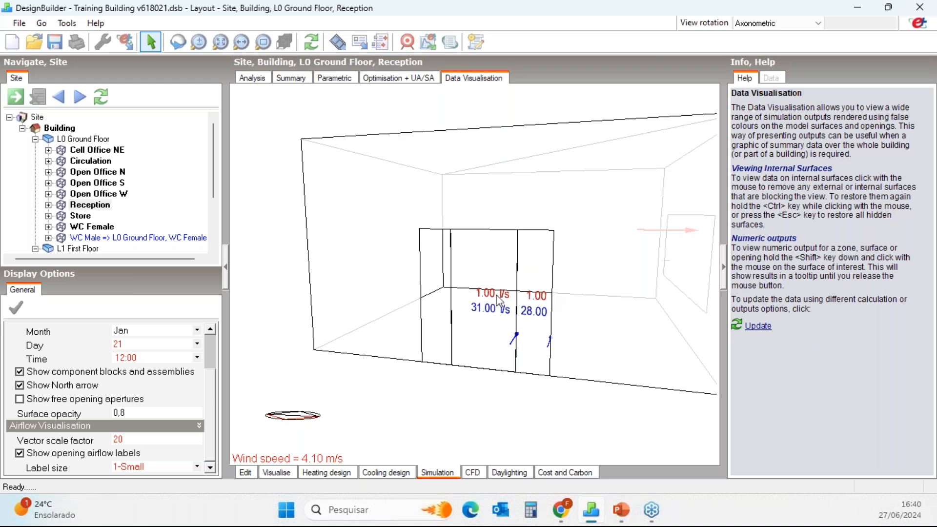
{"action": "middle_click_drag", "start_coordinate": [662, 353], "coordinate": [531, 324]}
{"action": "scroll", "coordinate": [612, 288], "scroll_direction": "down", "scroll_amount": 2}
{"action": "middle_click_drag", "start_coordinate": [565, 296], "coordinate": [602, 325]}
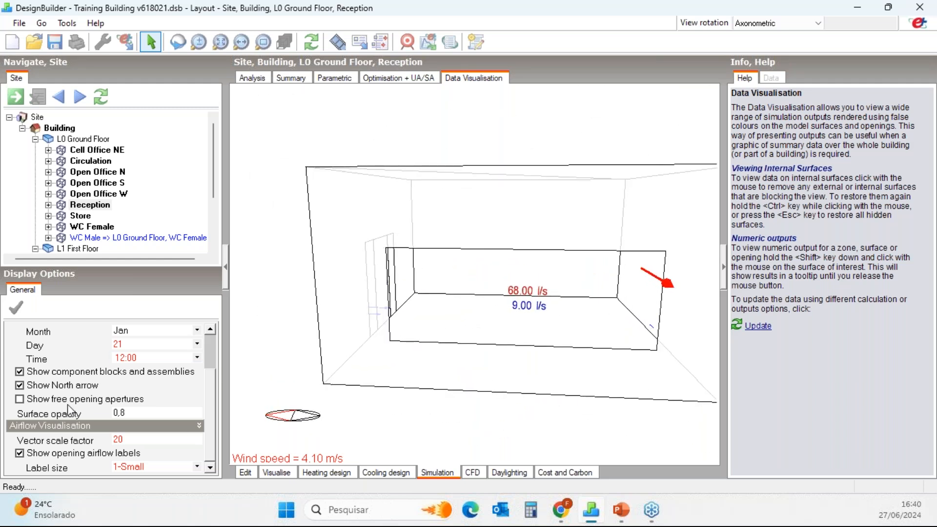
Show the free opening apertures and examine their position on the Reception window and door.
{"action": "left_click", "coordinate": [19, 399]}
{"action": "middle_click_drag", "start_coordinate": [654, 320], "coordinate": [562, 282]}
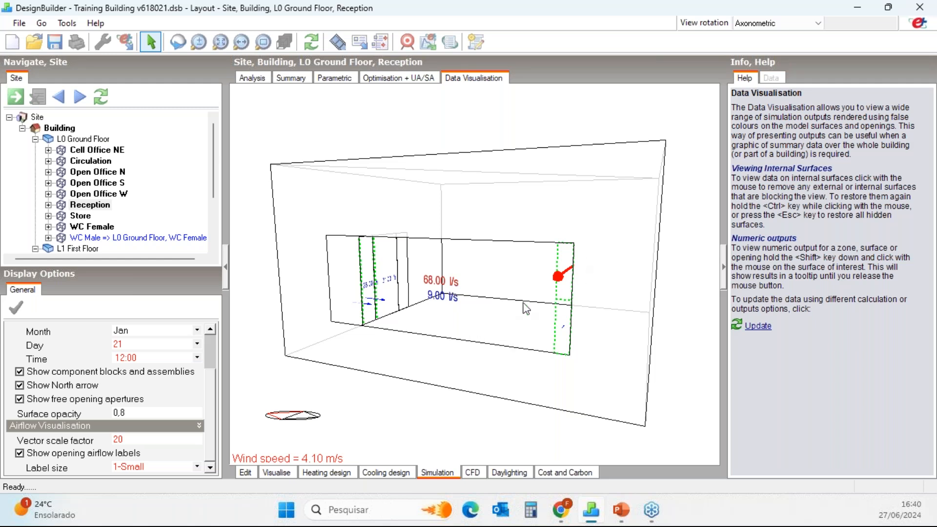
{"action": "middle_click_drag", "start_coordinate": [471, 350], "coordinate": [693, 255]}
{"action": "middle_click_drag", "start_coordinate": [469, 352], "coordinate": [619, 363]}
{"action": "middle_click_drag", "start_coordinate": [492, 341], "coordinate": [531, 348]}
{"action": "scroll", "coordinate": [563, 357], "scroll_direction": "up", "scroll_amount": 1}
{"action": "scroll", "coordinate": [523, 354], "scroll_direction": "down", "scroll_amount": 1}
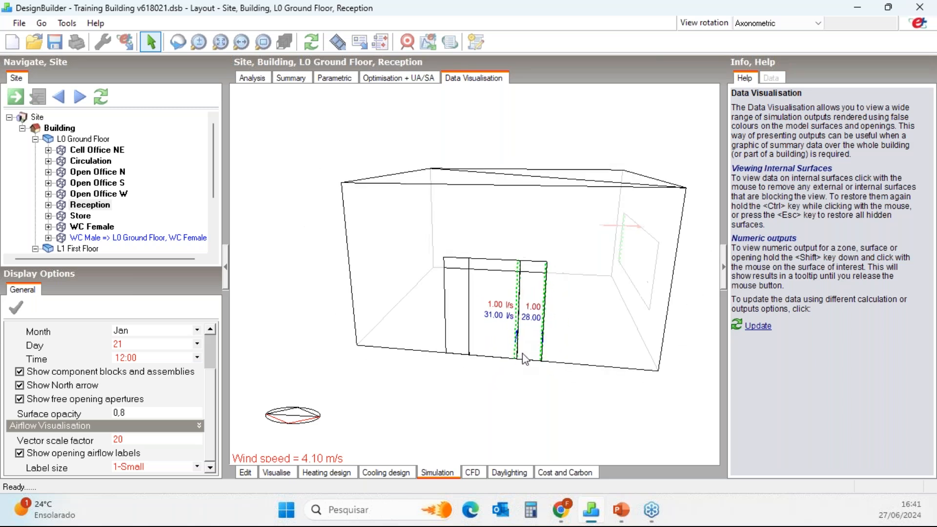
{"action": "scroll", "coordinate": [589, 347], "scroll_direction": "down", "scroll_amount": 1}
{"action": "middle_click_drag", "start_coordinate": [662, 340], "coordinate": [535, 341]}
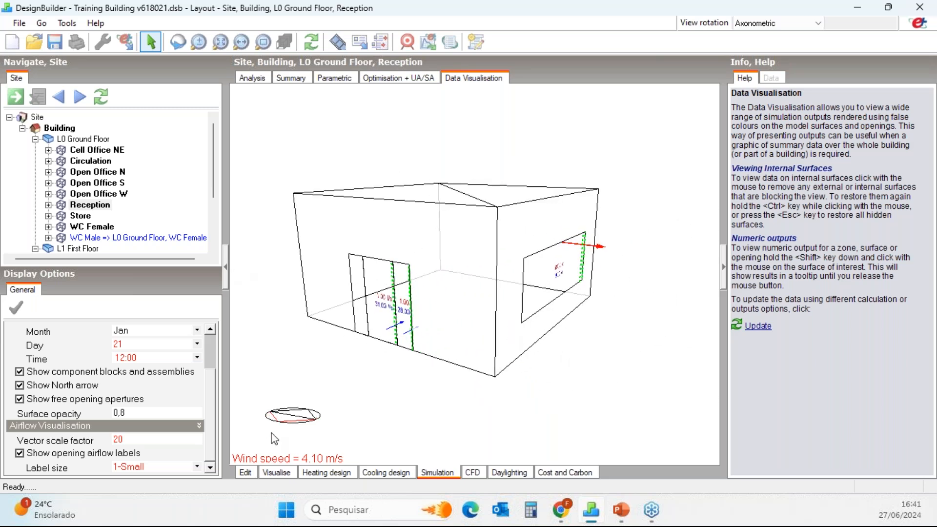
Open the openings data for the whole building in edit mode and expand the external windows' free aperture settings.
{"action": "left_click", "coordinate": [248, 476]}
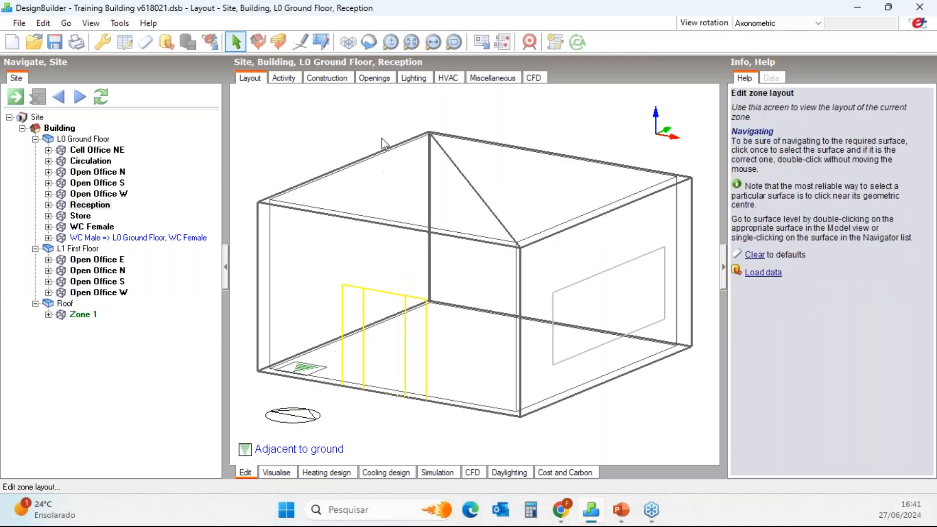
{"action": "left_click", "coordinate": [64, 129]}
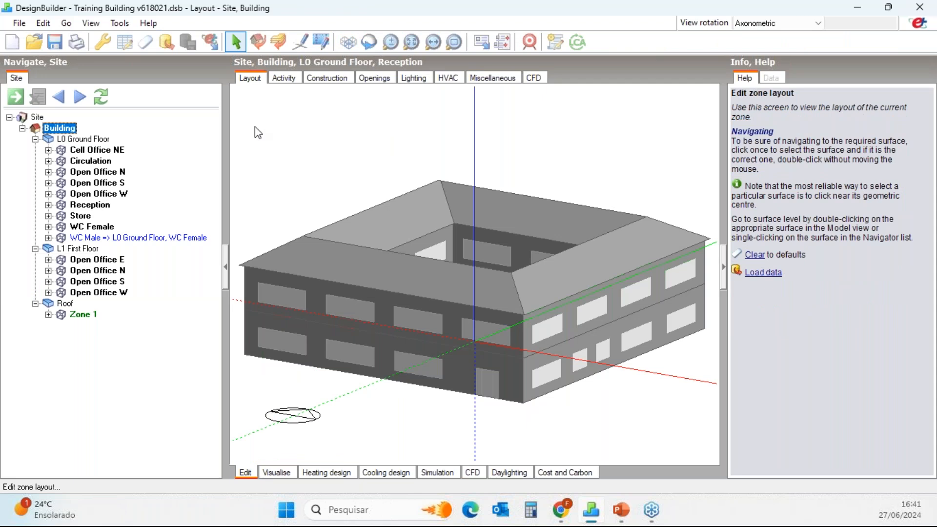
{"action": "left_click", "coordinate": [374, 78]}
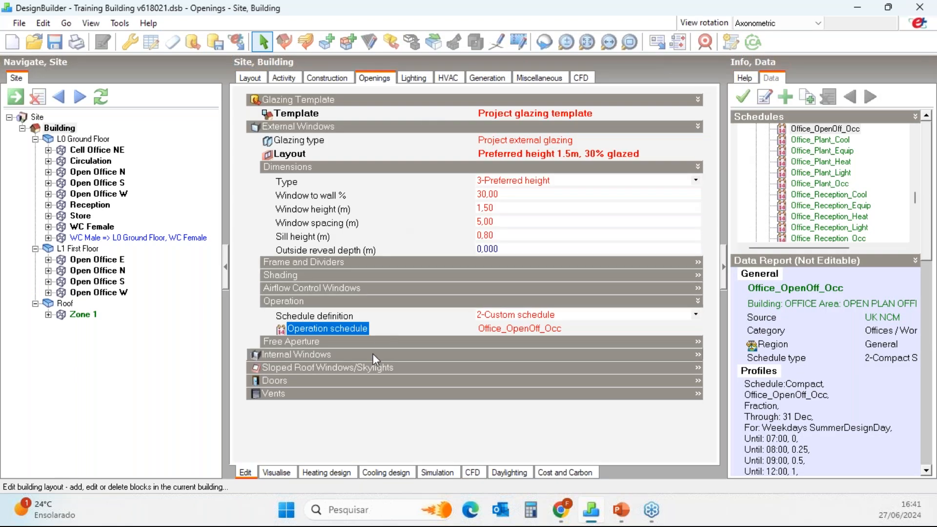
{"action": "left_click", "coordinate": [279, 342]}
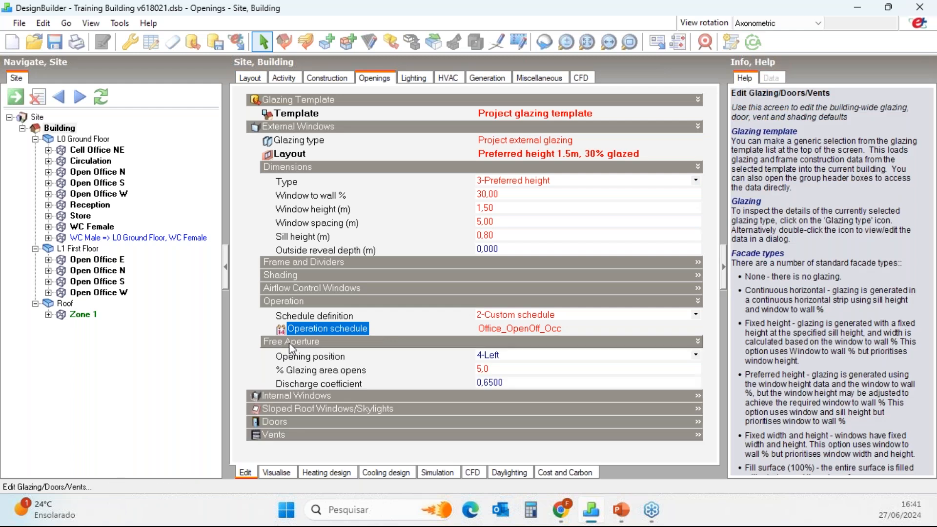
Set the percentage of glazing area that opens to 40 for the building's external windows.
{"action": "left_click", "coordinate": [511, 368]}
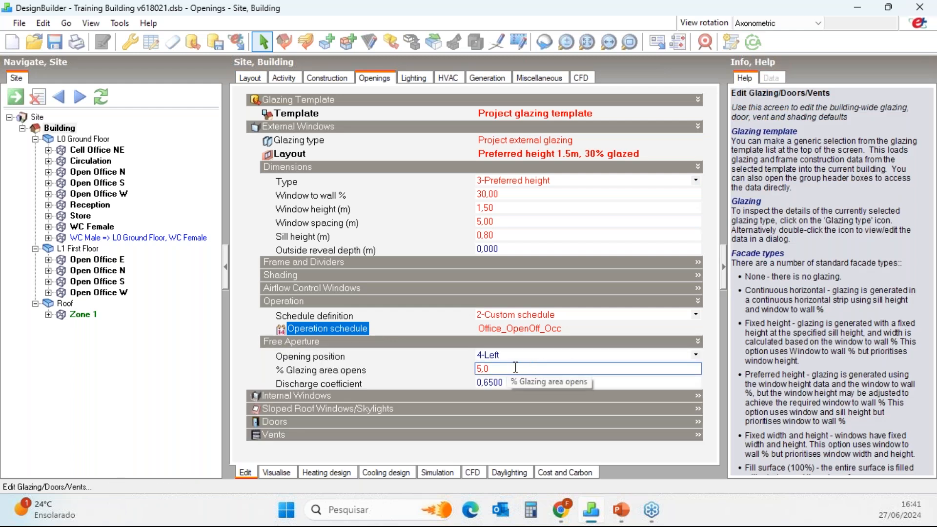
{"action": "left_click", "coordinate": [494, 382]}
{"action": "left_click", "coordinate": [495, 371]}
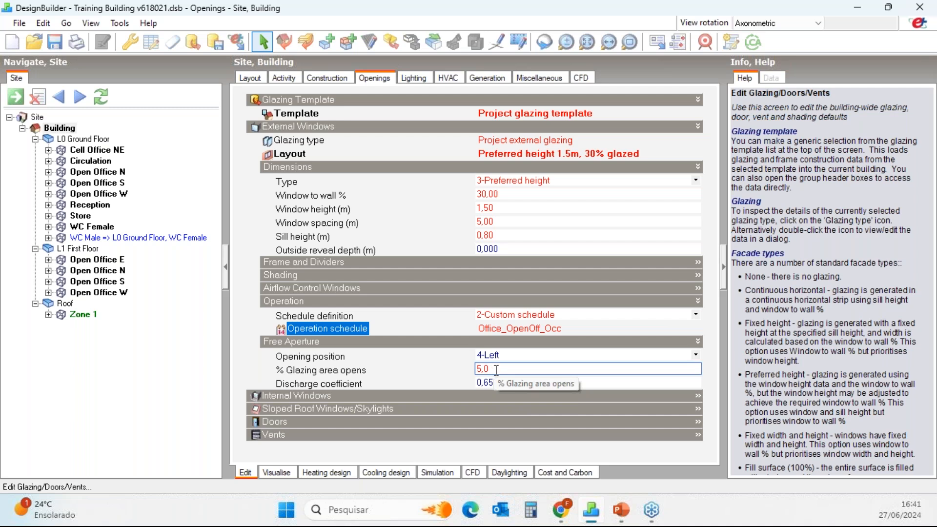
{"action": "left_click", "coordinate": [496, 370]}
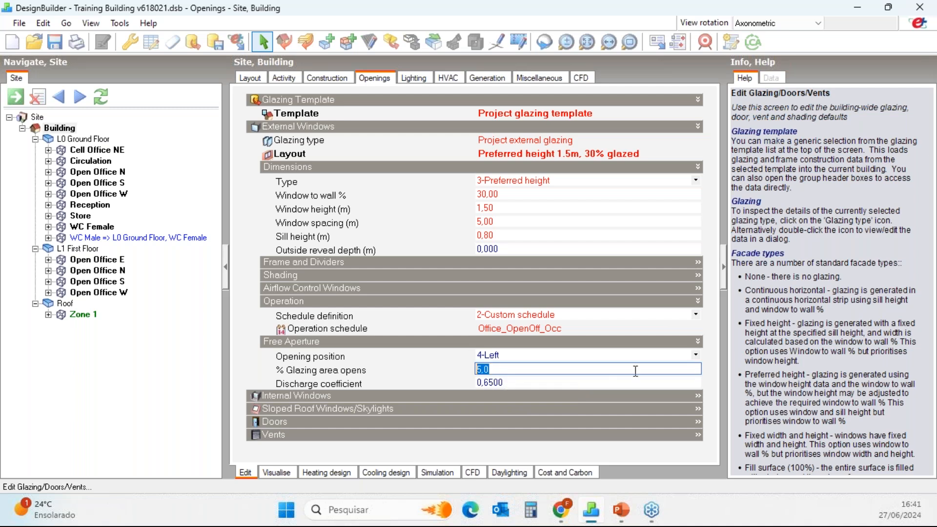
{"action": "type", "text": "40"}
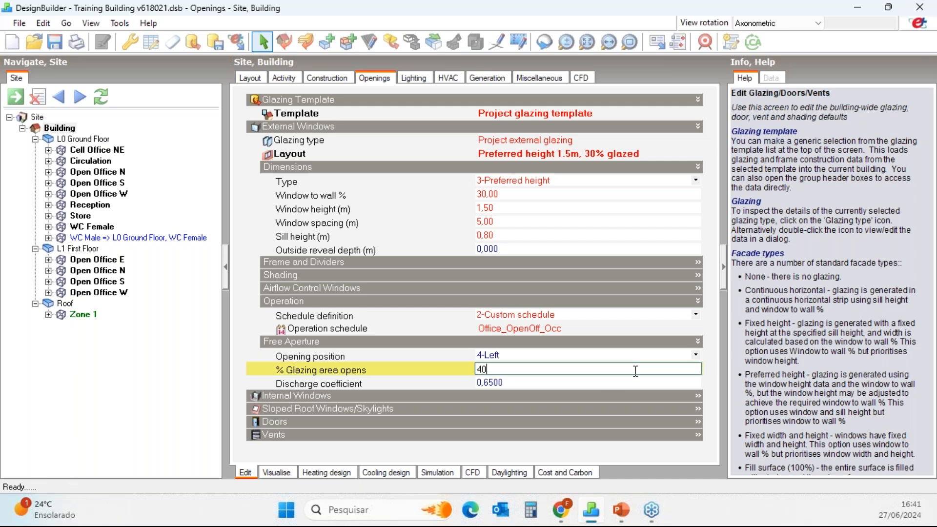
{"action": "key", "text": "Return"}
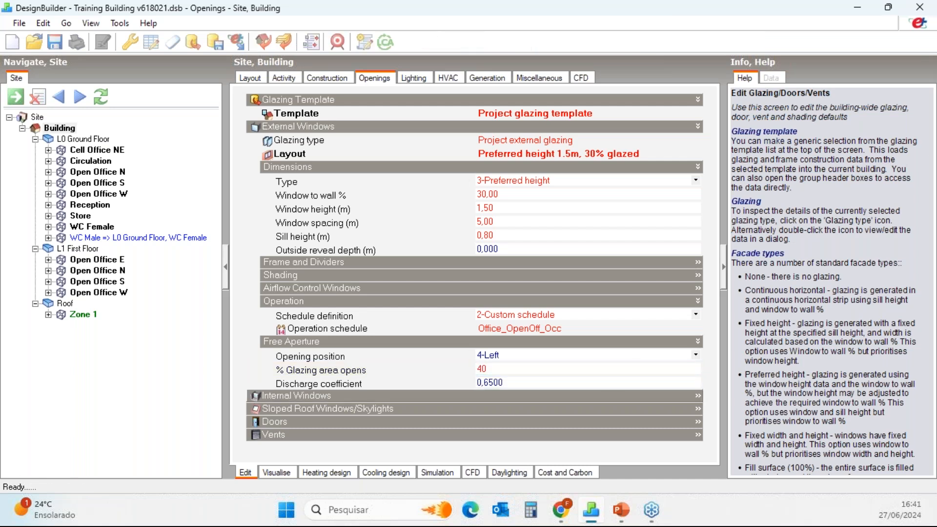
{"action": "left_click", "coordinate": [524, 384]}
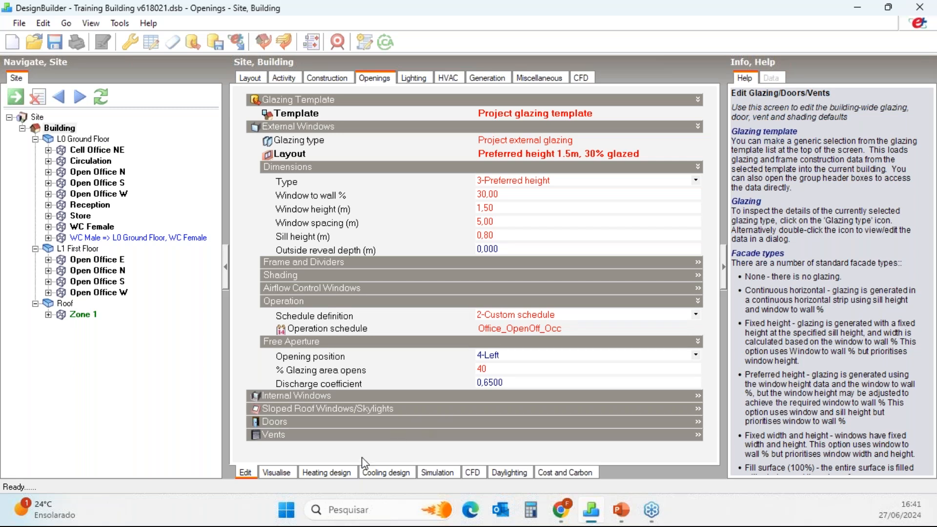
Rerun the whole-building simulation with the Vent Nat calculation options for 20 to 26 January, with hourly and sub-hourly output.
{"action": "left_click", "coordinate": [436, 473]}
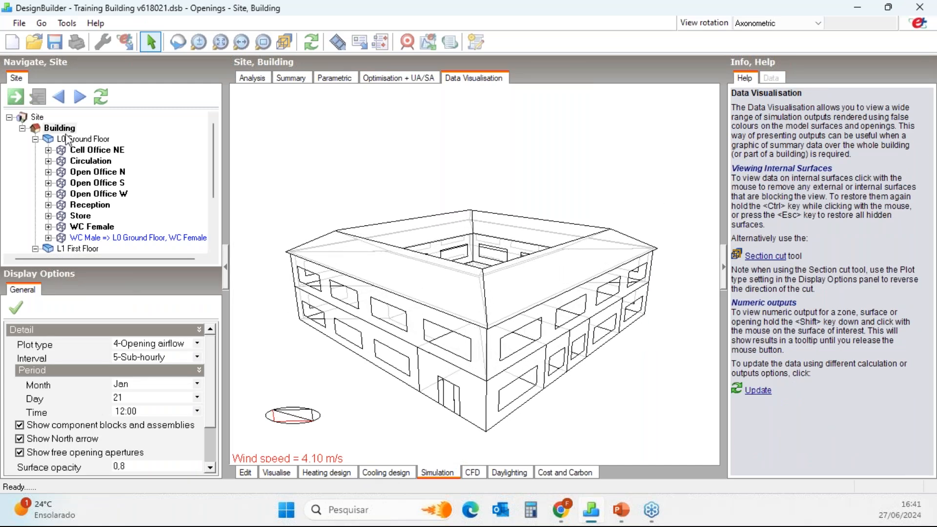
{"action": "left_click", "coordinate": [251, 79]}
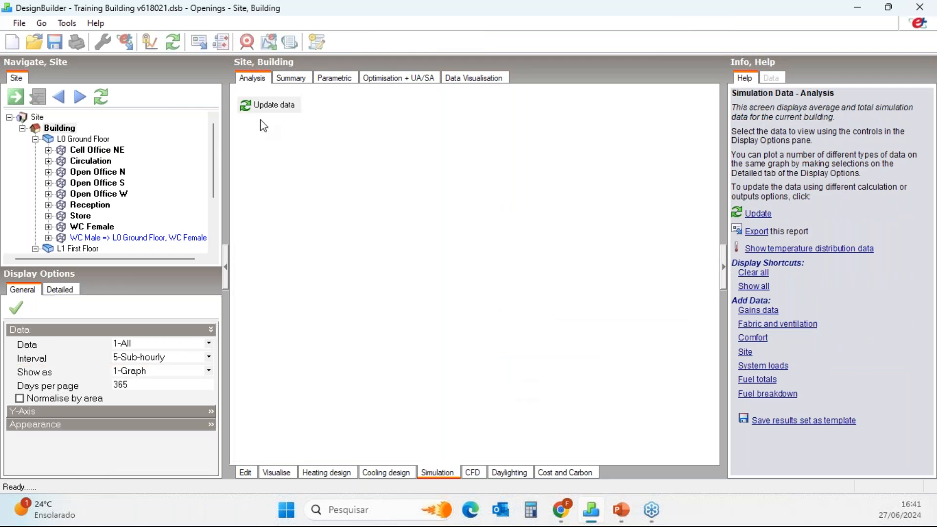
{"action": "left_click", "coordinate": [268, 107]}
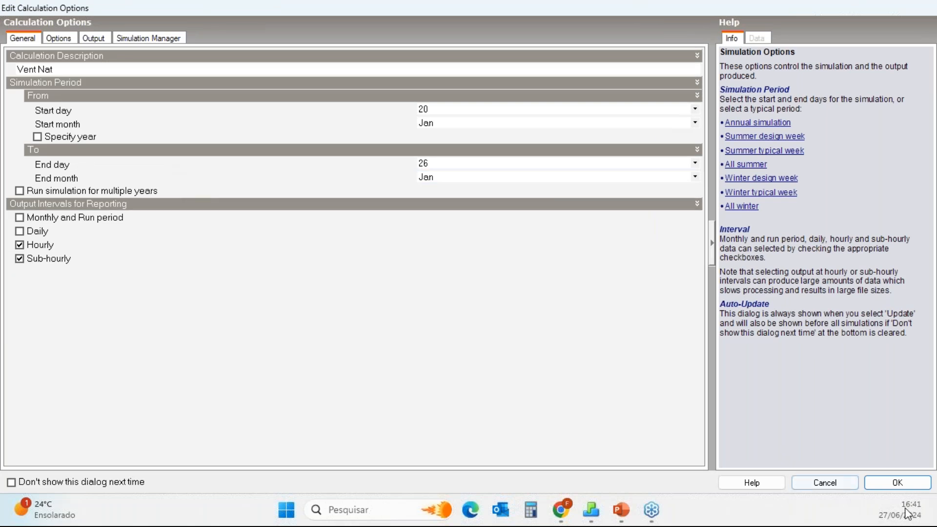
{"action": "left_click", "coordinate": [898, 485]}
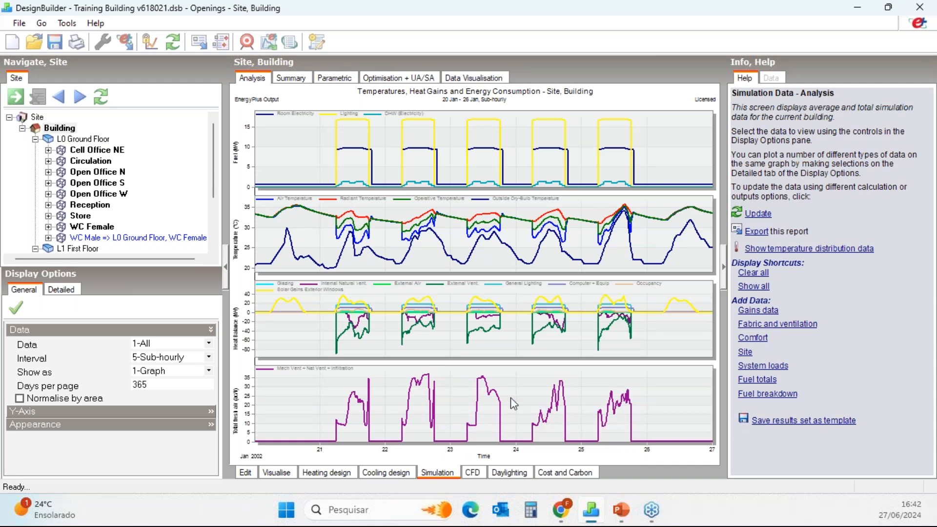
Show the updated opening airflow visualisation for the Reception zone and bring its airflow display settings into view.
{"action": "left_click", "coordinate": [90, 204]}
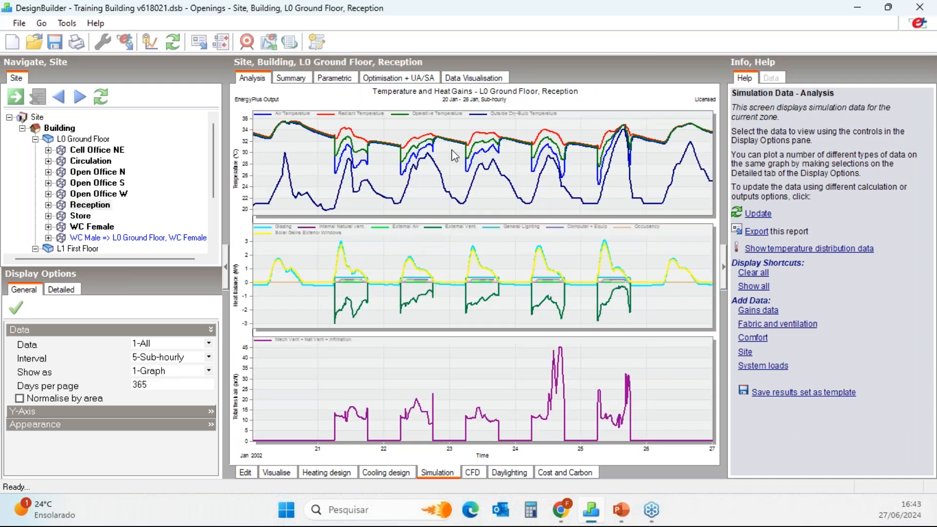
{"action": "left_click", "coordinate": [474, 78]}
{"action": "middle_click_drag", "start_coordinate": [432, 351], "coordinate": [471, 318]}
{"action": "scroll", "coordinate": [211, 425], "scroll_direction": "down", "scroll_amount": 2}
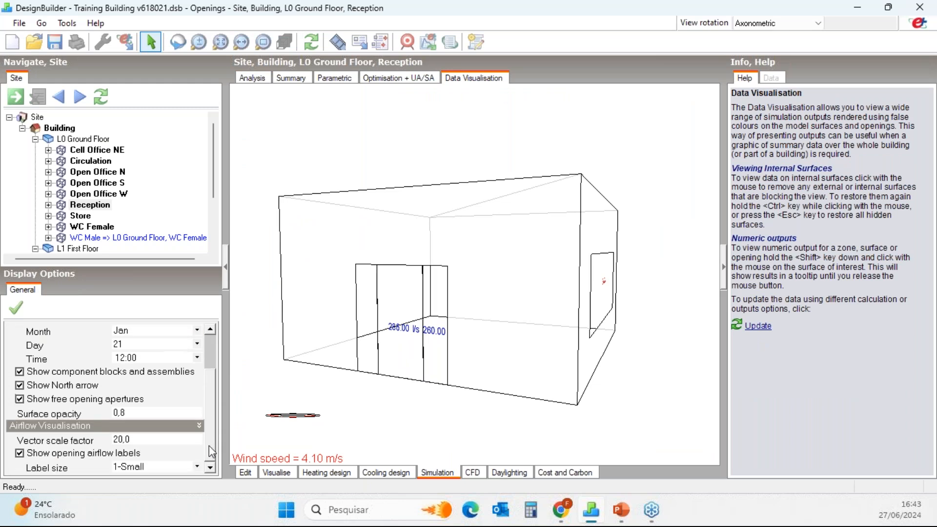
Try airflow vector scale factors of 30 and 10 for the Reception openings.
{"action": "left_click", "coordinate": [189, 441]}
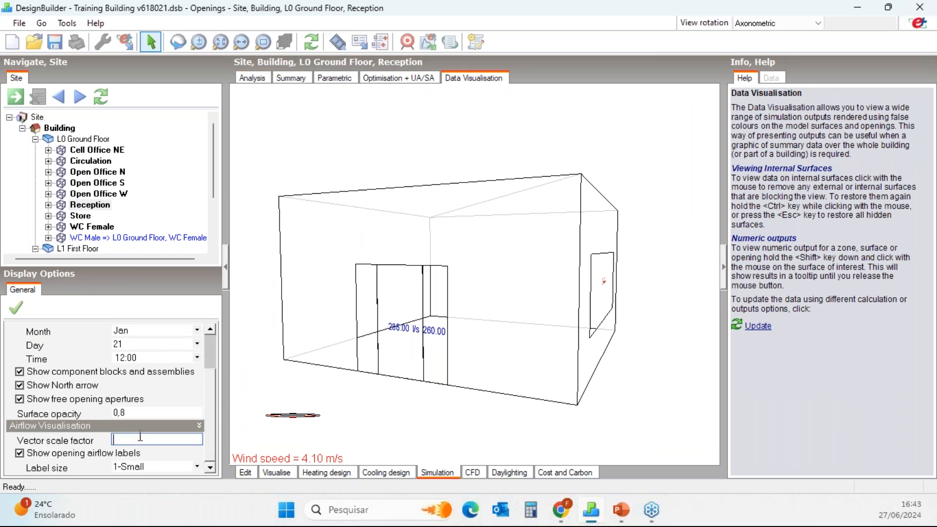
{"action": "key", "text": "Return"}
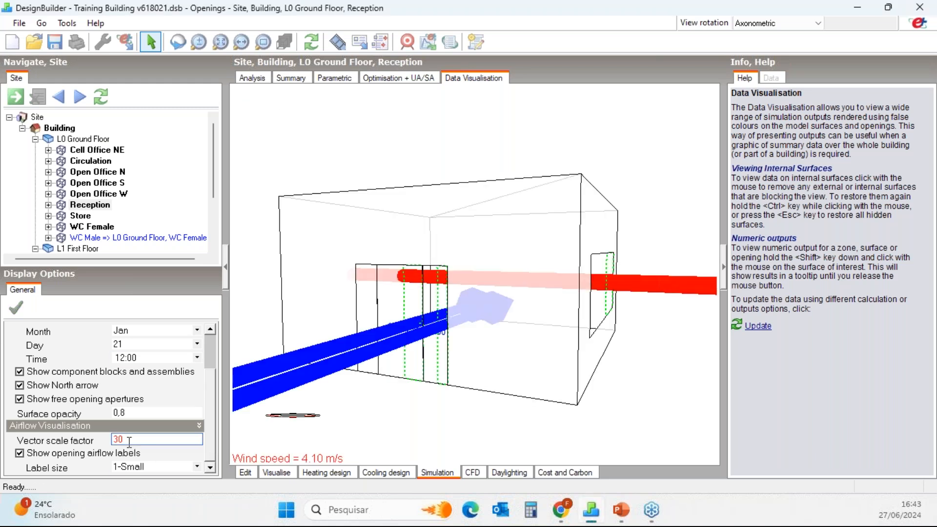
{"action": "type", "text": "10"}
{"action": "key", "text": "Return"}
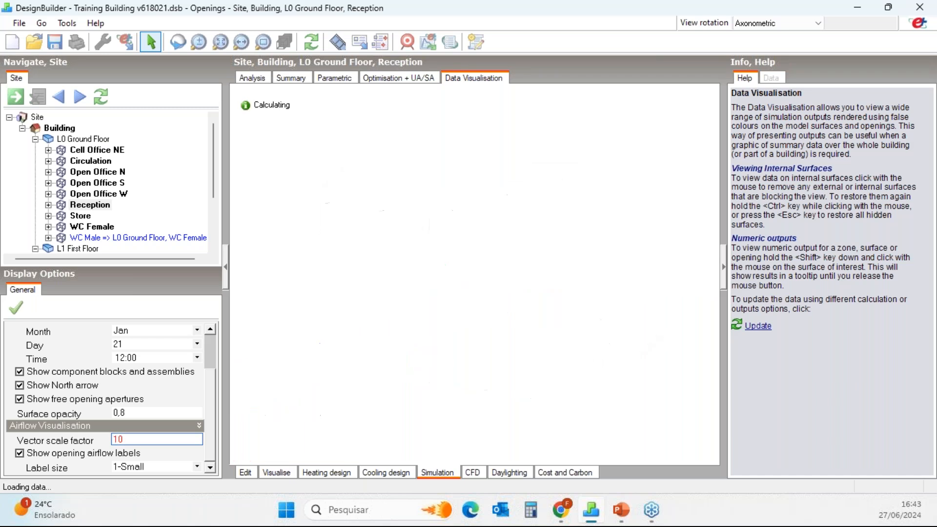
{"action": "middle_click_drag", "start_coordinate": [594, 352], "coordinate": [527, 359]}
Set the airflow vector scale factor to 5 and update the Reception visualisation.
{"action": "left_click_drag", "start_coordinate": [147, 441], "coordinate": [74, 444]}
{"action": "type", "text": "5"}
{"action": "key", "text": "Return"}
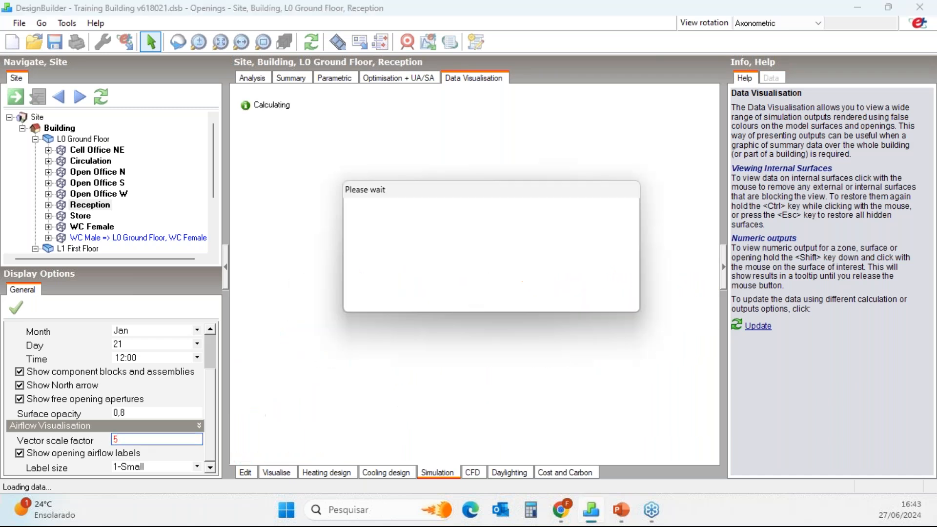
Examine the airflow direction, flow-rate labels and enlarged free apertures at the Reception door and window from several angles.
{"action": "middle_click_drag", "start_coordinate": [406, 367], "coordinate": [426, 306]}
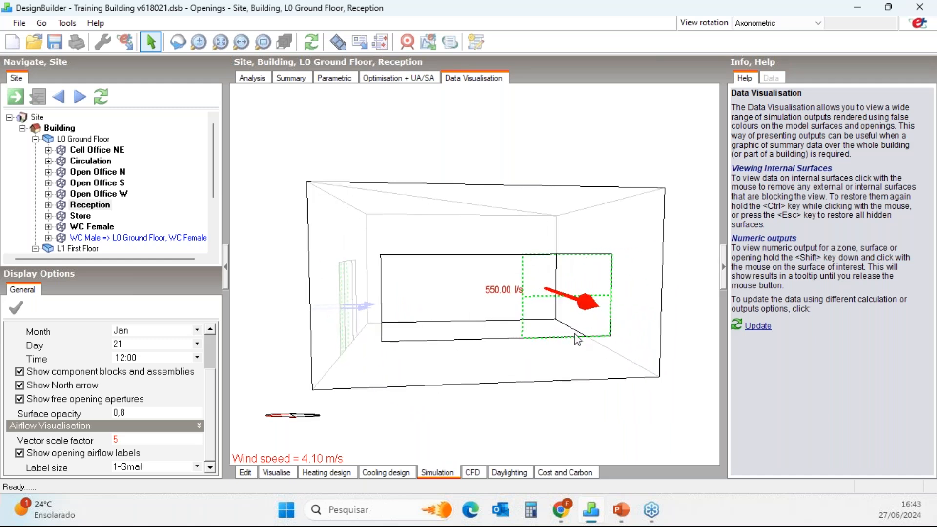
{"action": "middle_click_drag", "start_coordinate": [622, 296], "coordinate": [495, 315]}
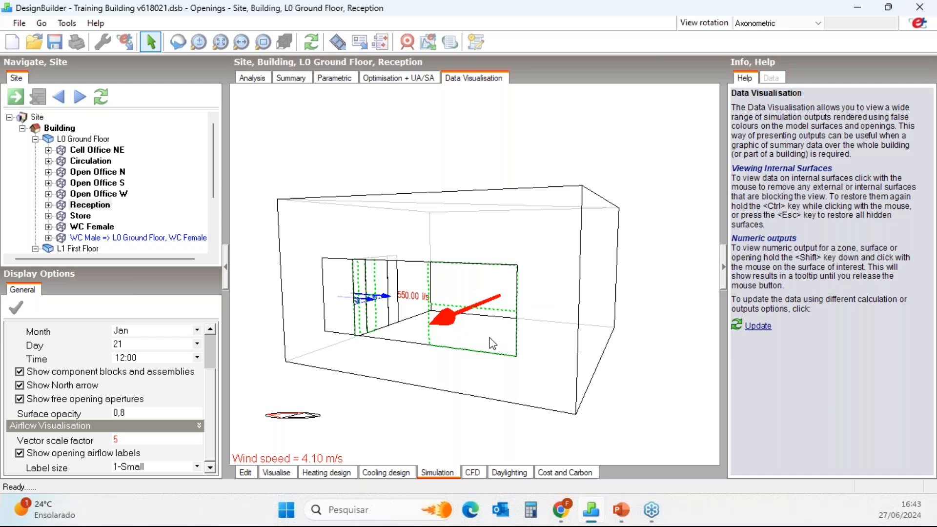
{"action": "middle_click_drag", "start_coordinate": [341, 366], "coordinate": [597, 302]}
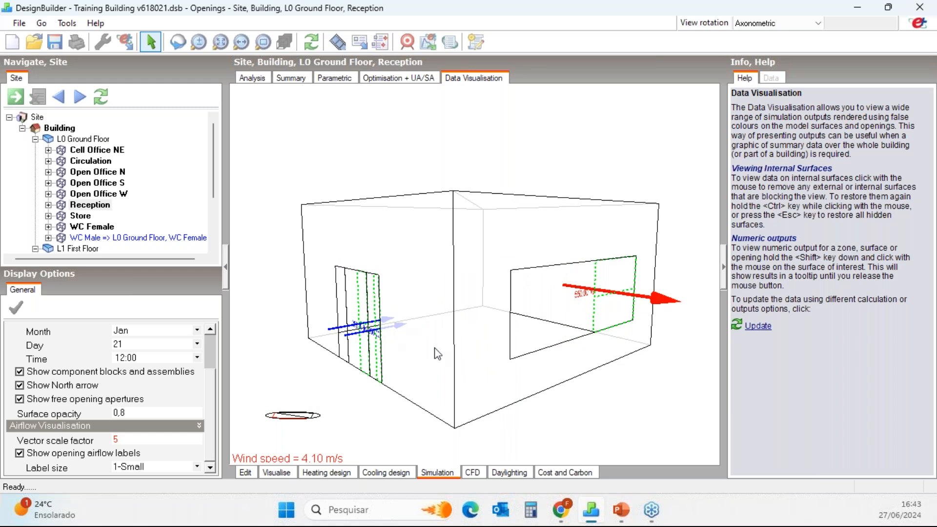
{"action": "middle_click_drag", "start_coordinate": [429, 347], "coordinate": [523, 385]}
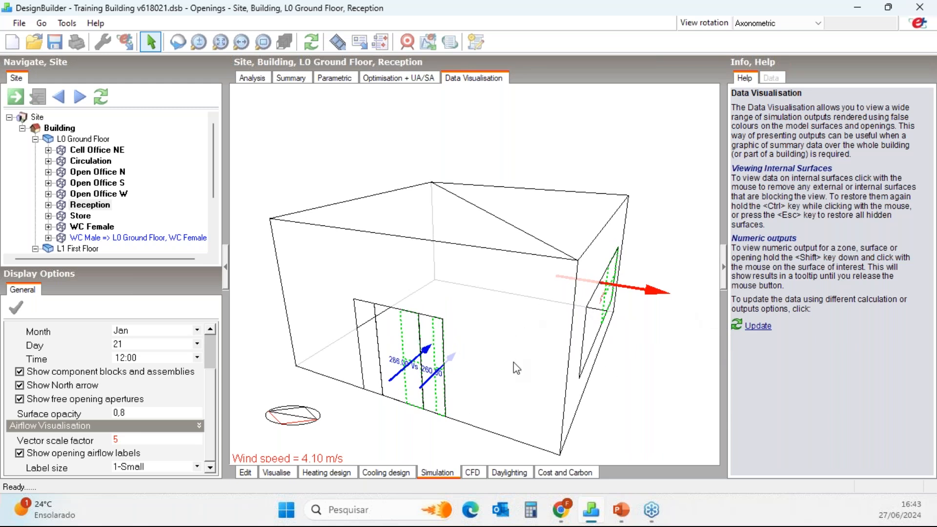
{"action": "middle_click_drag", "start_coordinate": [524, 377], "coordinate": [488, 367]}
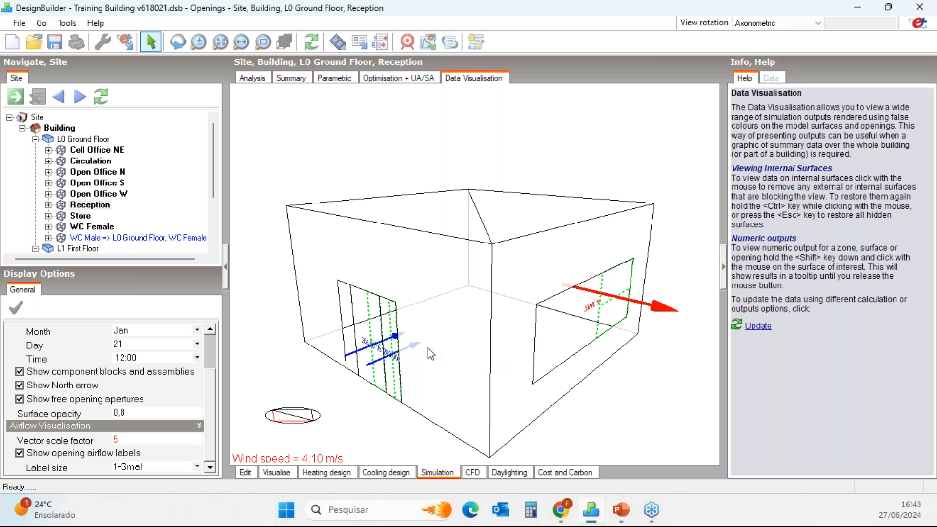
{"action": "scroll", "coordinate": [214, 382], "scroll_direction": "up", "scroll_amount": 3}
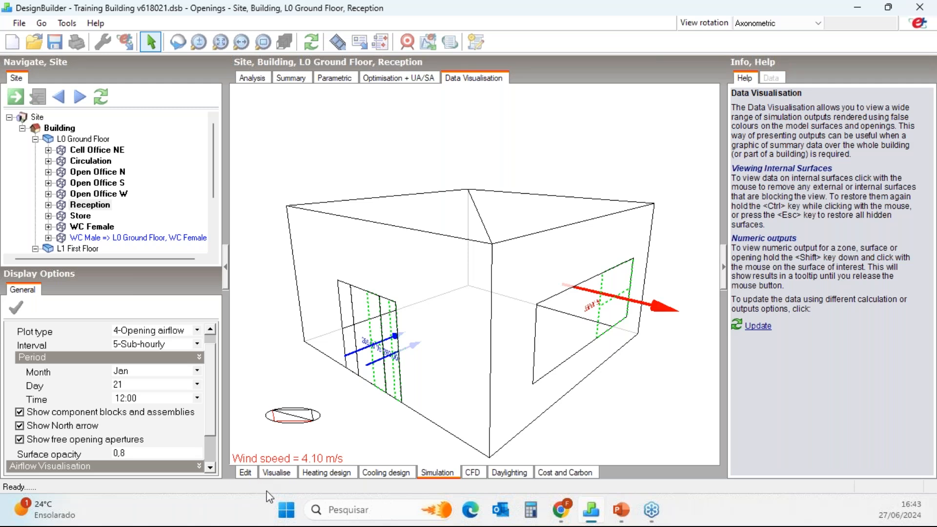
Return to the Reception zone in edit mode and open the CFD Boundary Conditions Editor from its CFD data.
{"action": "left_click", "coordinate": [245, 472]}
{"action": "left_click", "coordinate": [250, 78]}
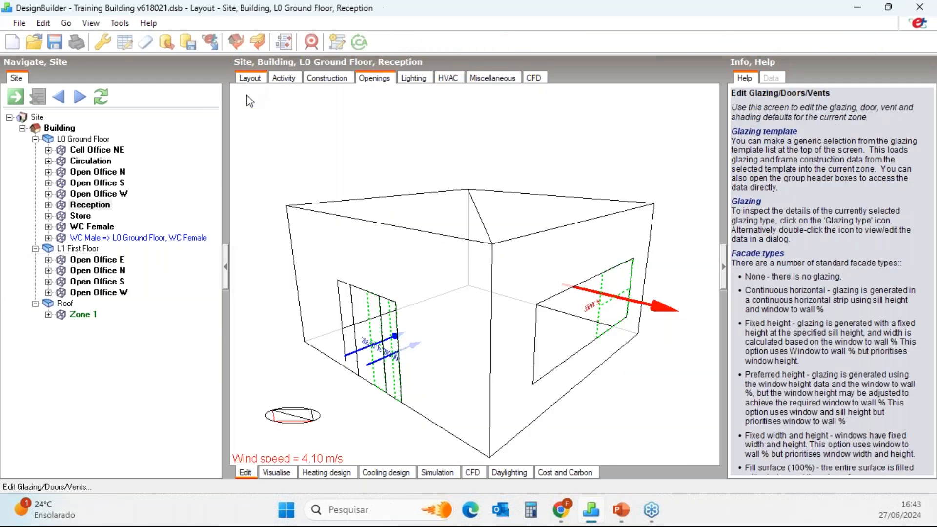
{"action": "left_click", "coordinate": [100, 205]}
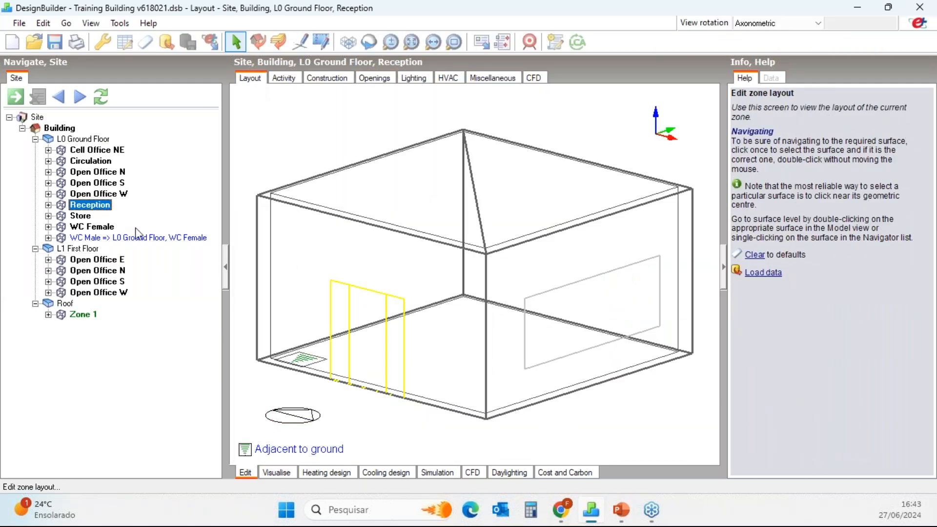
{"action": "middle_click_drag", "start_coordinate": [431, 314], "coordinate": [482, 318]}
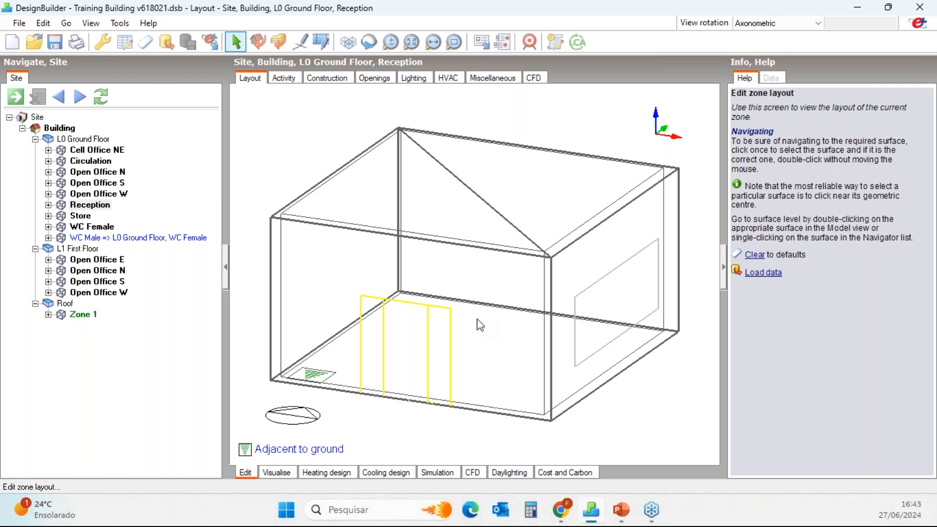
{"action": "left_click", "coordinate": [538, 80]}
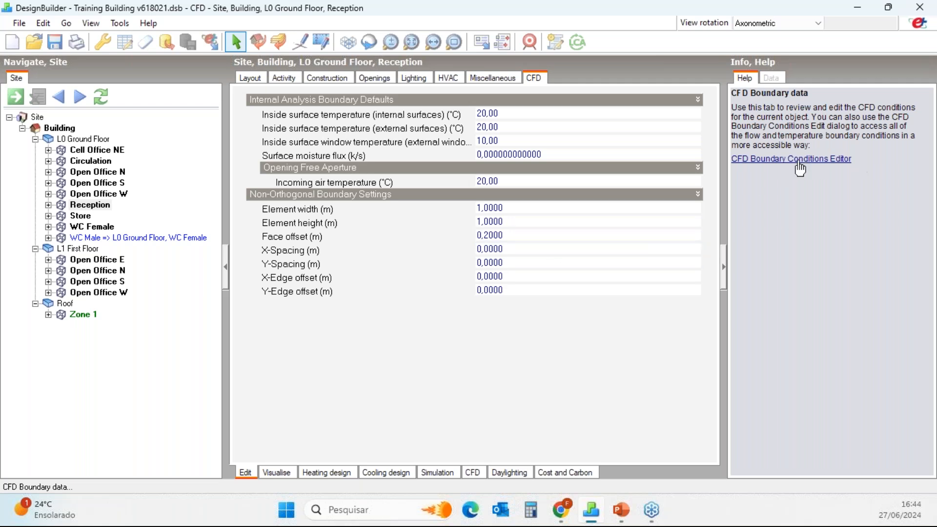
{"action": "left_click", "coordinate": [783, 160]}
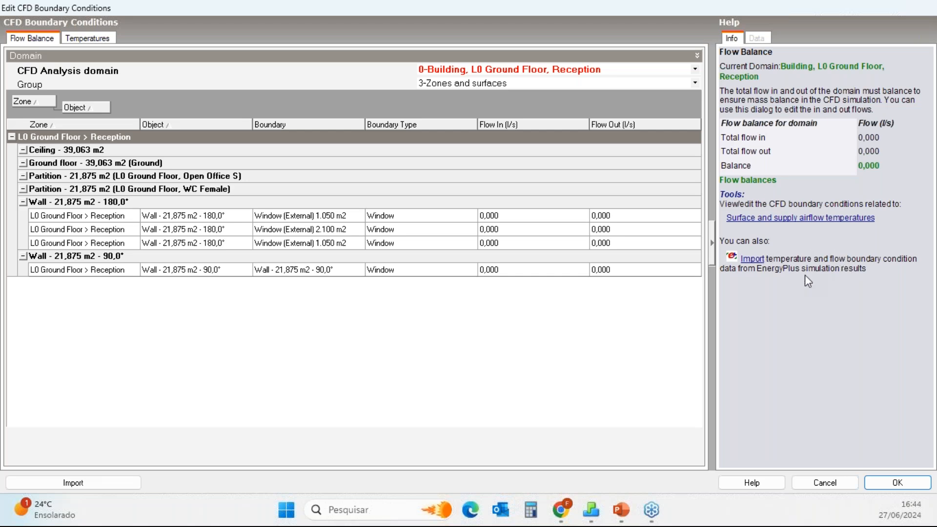
Import temperature and flow boundary conditions from the hourly EnergyPlus simulation results for 21 January at 12, accepting the warnings.
{"action": "left_click", "coordinate": [755, 261]}
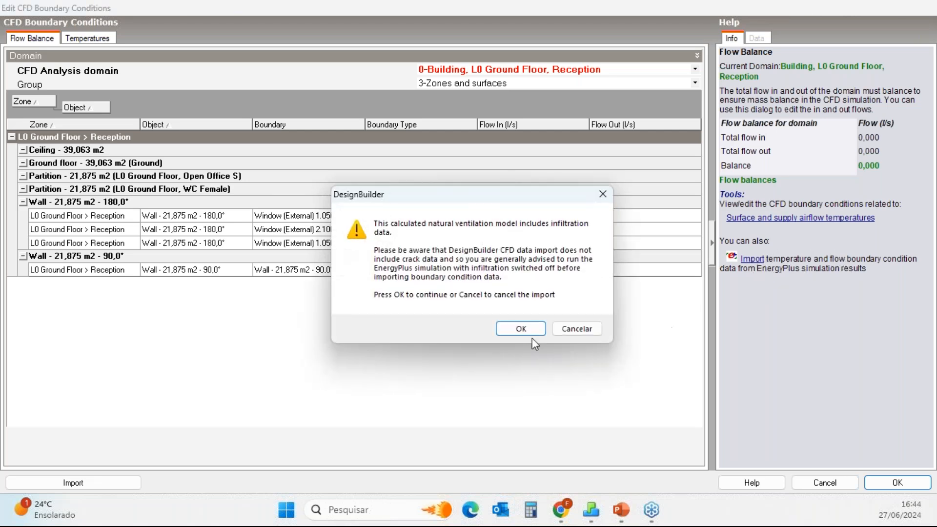
{"action": "left_click", "coordinate": [502, 330]}
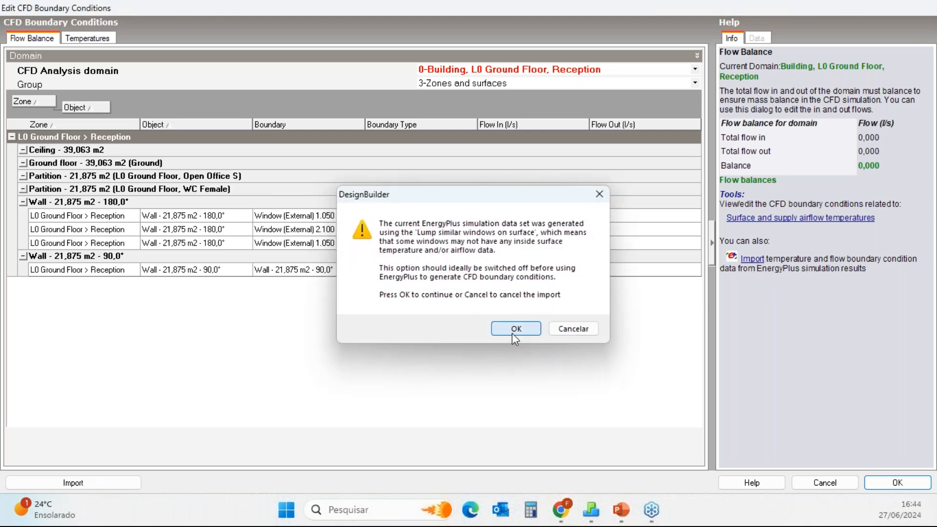
{"action": "left_click", "coordinate": [512, 333]}
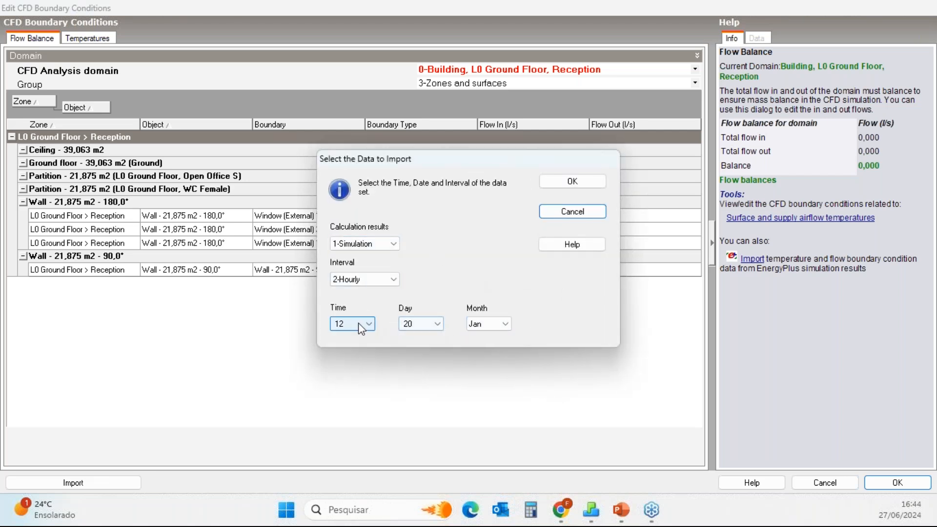
{"action": "left_click", "coordinate": [413, 324]}
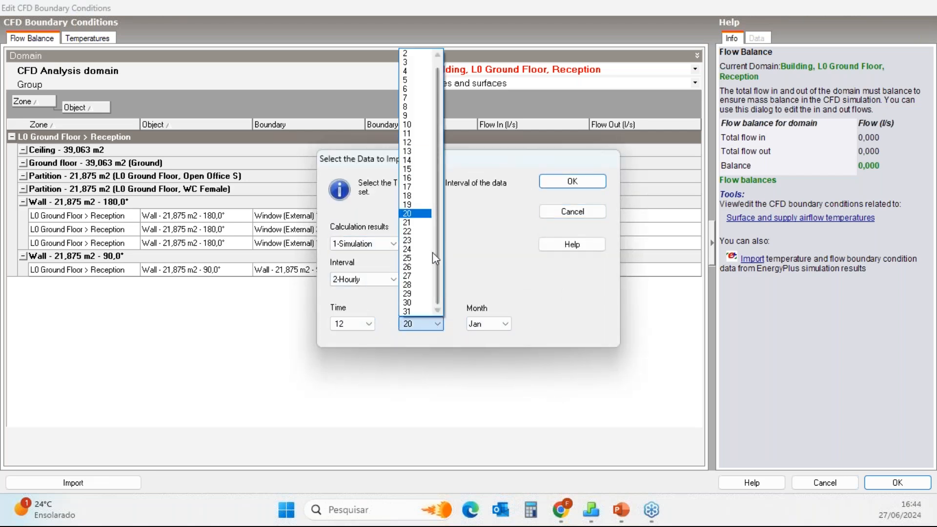
{"action": "left_click", "coordinate": [421, 226]}
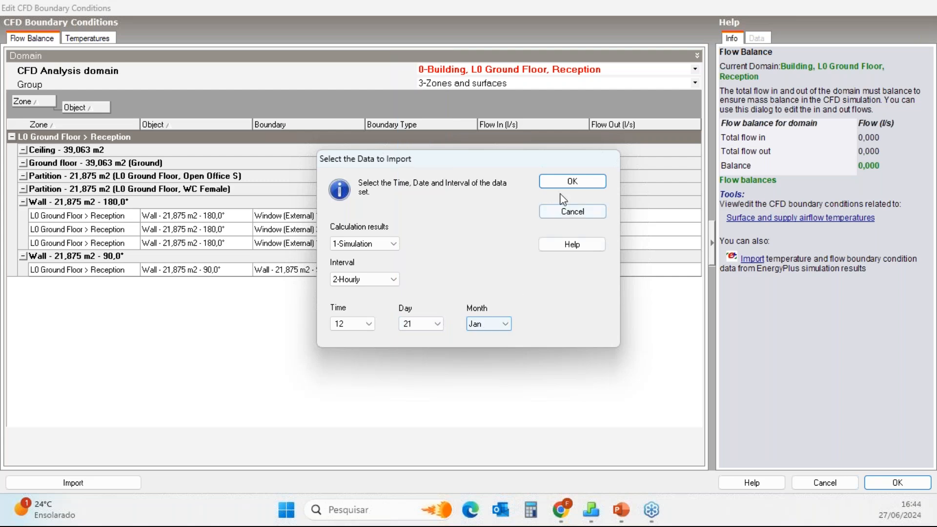
{"action": "left_click", "coordinate": [573, 182]}
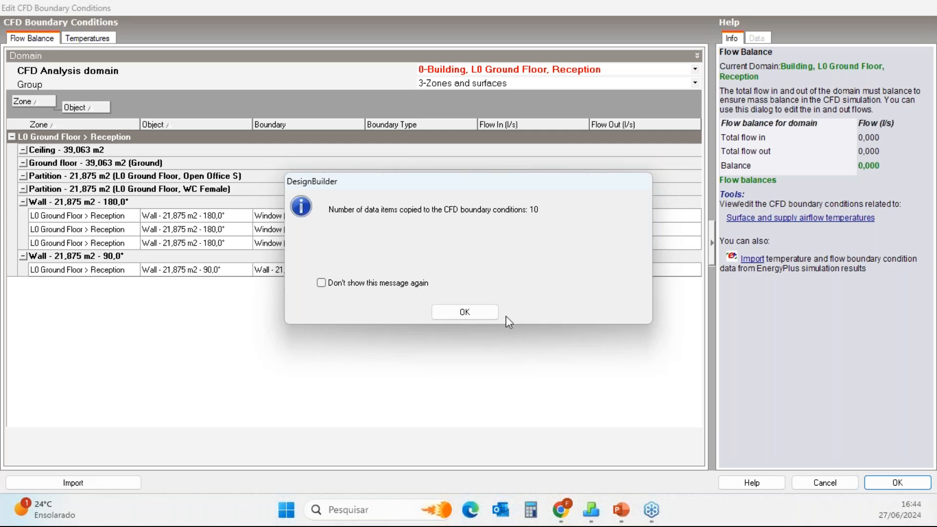
{"action": "left_click", "coordinate": [476, 314]}
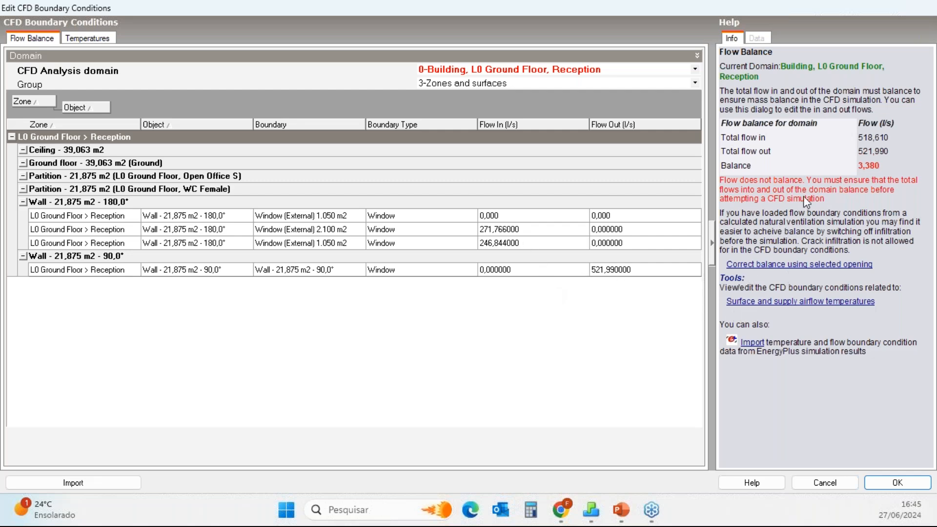
Correct the domain's flow balance using the second 1.050 m2 window of the 180° wall and accept the boundary conditions.
{"action": "left_click", "coordinate": [537, 244]}
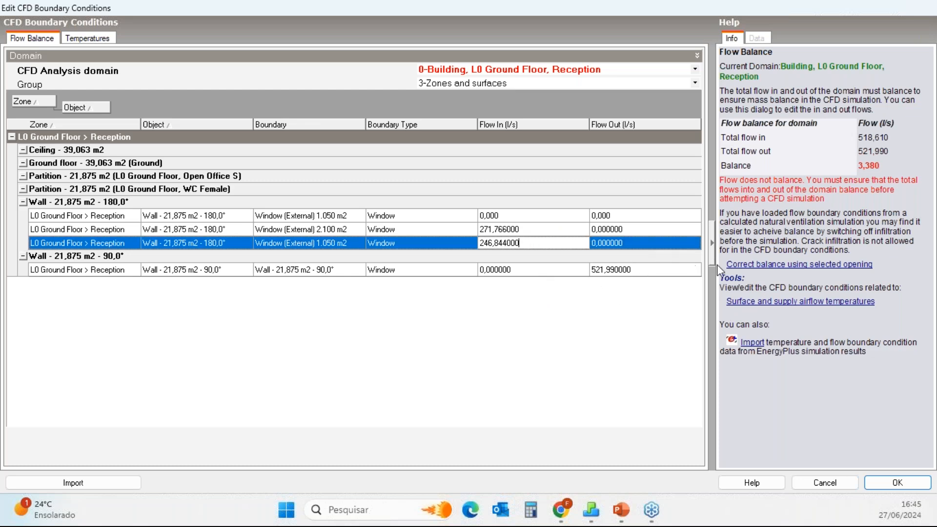
{"action": "left_click", "coordinate": [803, 265]}
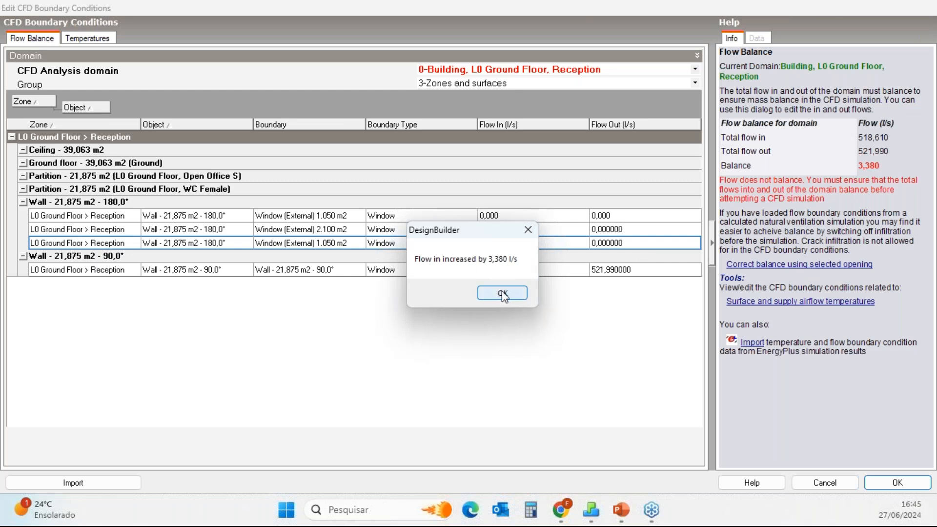
{"action": "left_click", "coordinate": [503, 293]}
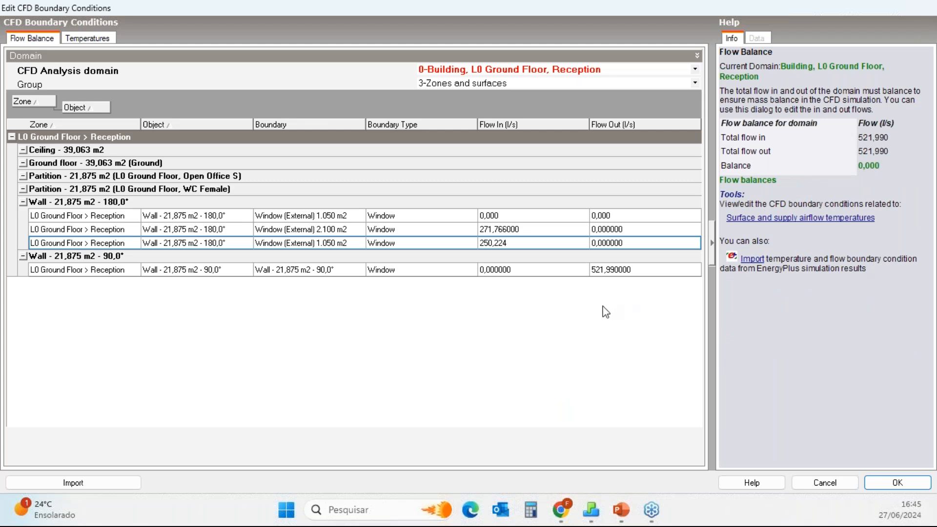
{"action": "left_click", "coordinate": [909, 484]}
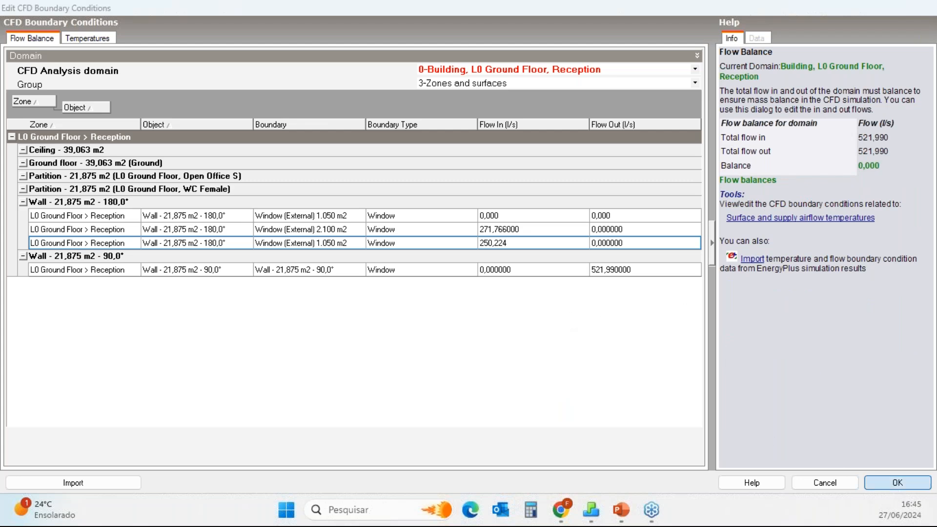
{"action": "left_click", "coordinate": [425, 299]}
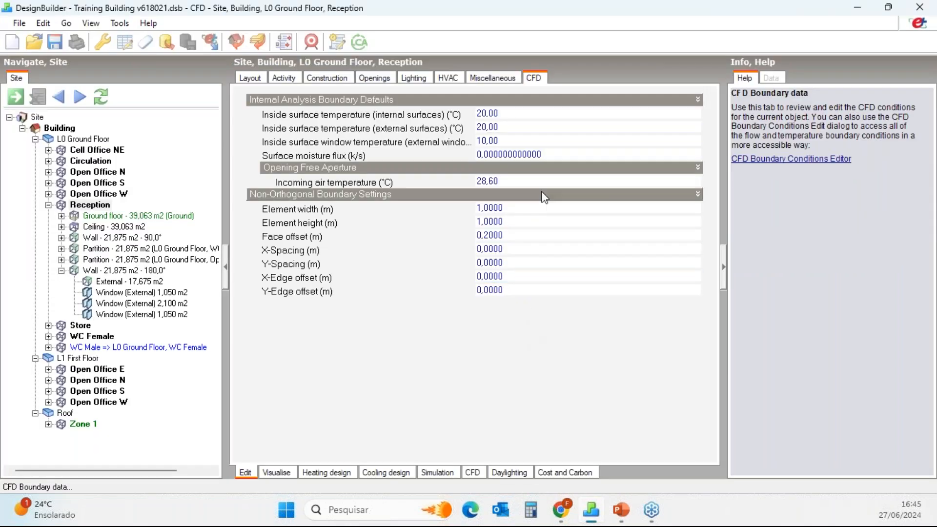
Create a new internal CFD analysis named CFD for the Reception zone, keeping the default grid settings.
{"action": "left_click", "coordinate": [486, 181]}
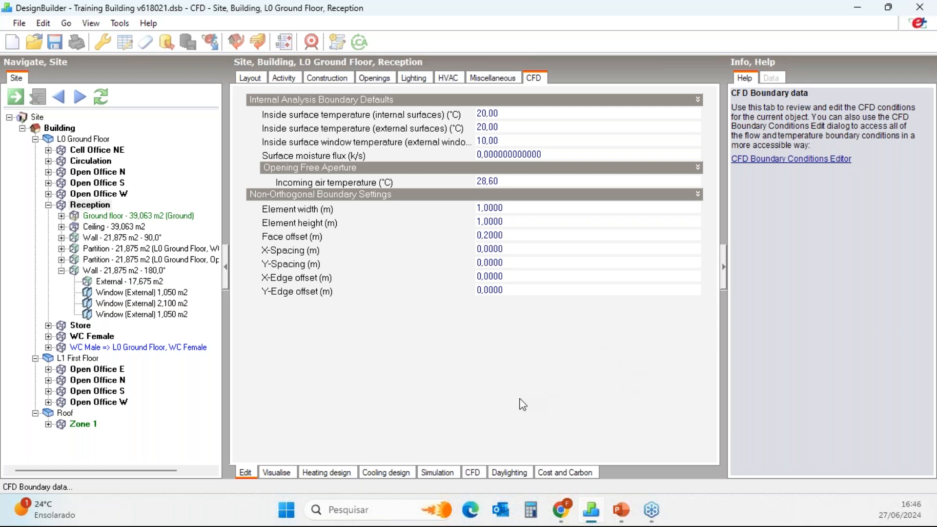
{"action": "left_click", "coordinate": [89, 207]}
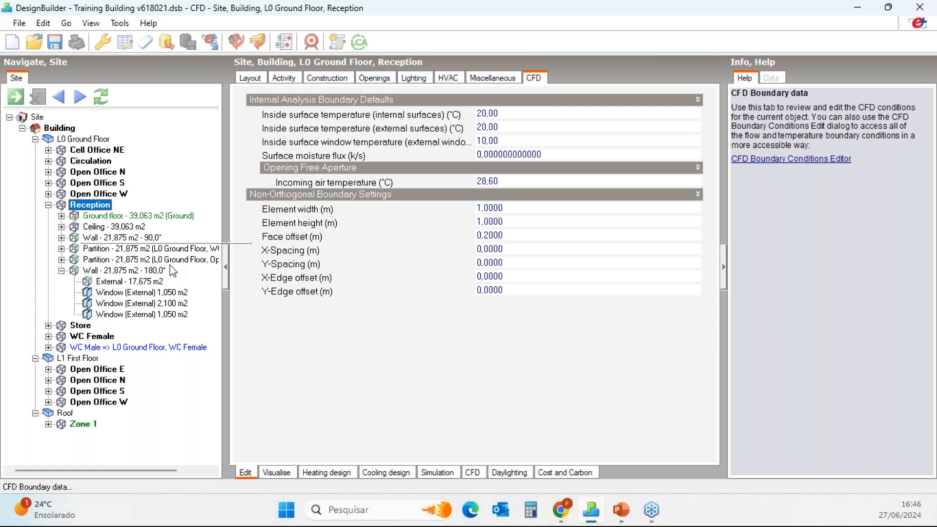
{"action": "left_click", "coordinate": [474, 473]}
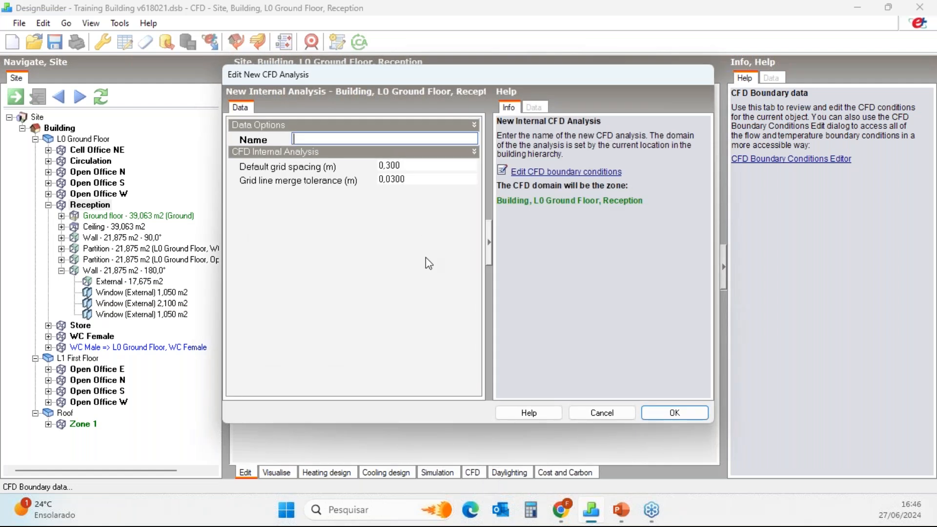
{"action": "type", "text": "CFD"}
{"action": "left_click", "coordinate": [673, 413]}
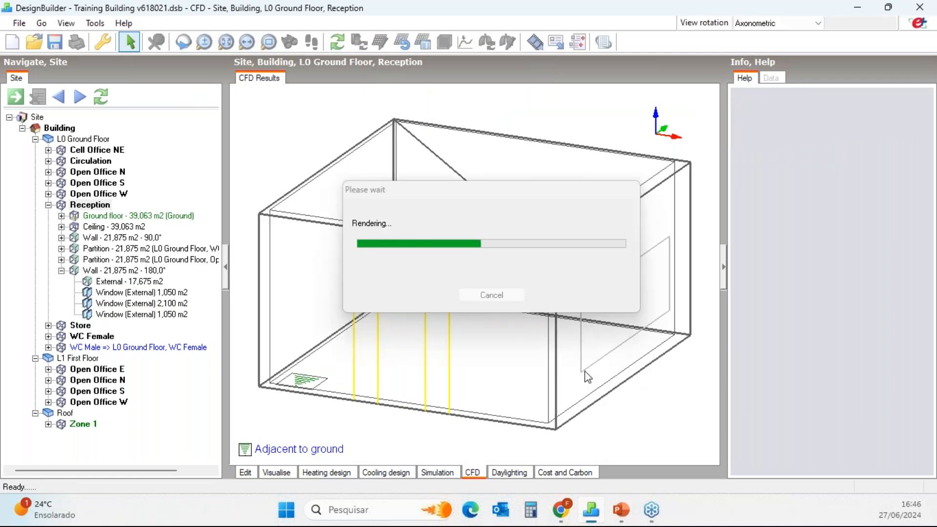
Open the CFD calculation options and add X-, Y- and Z-axis velocity and temperature to the residual display.
{"action": "middle_click_drag", "start_coordinate": [560, 376], "coordinate": [652, 314]}
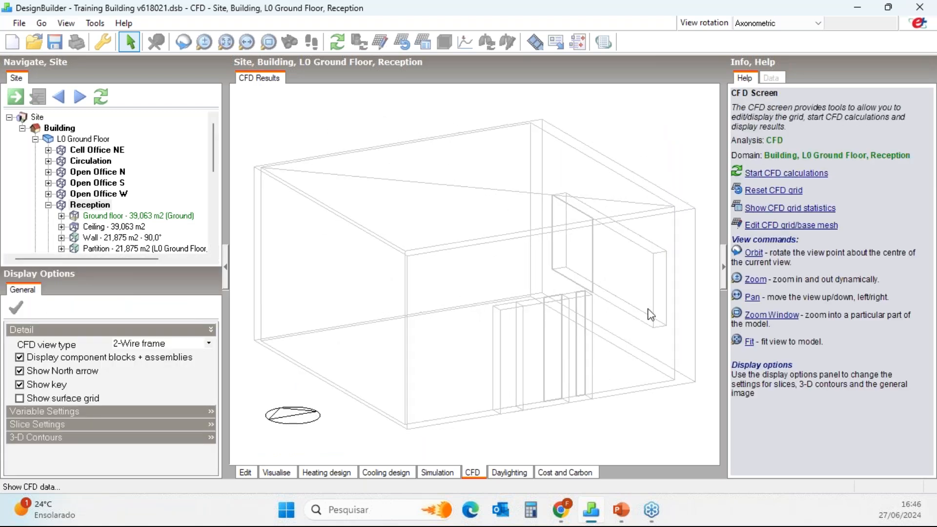
{"action": "left_click", "coordinate": [784, 174]}
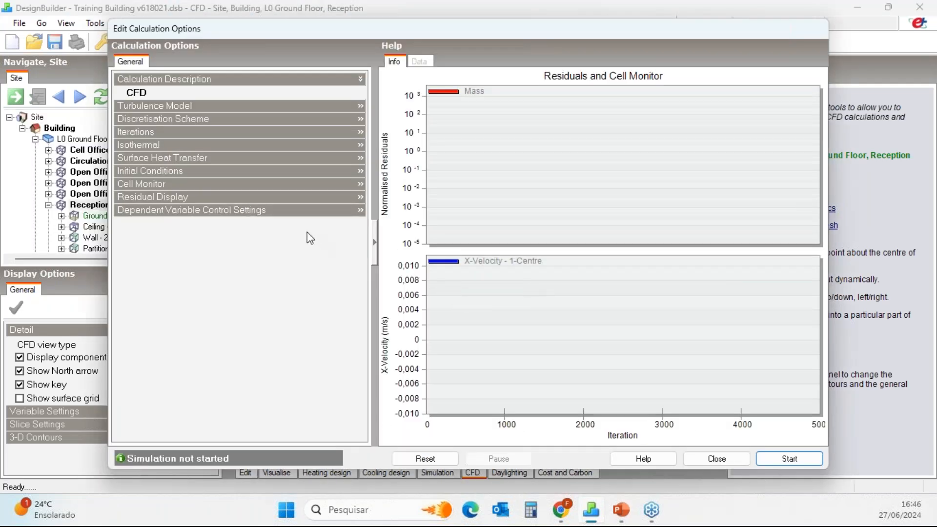
{"action": "left_click", "coordinate": [309, 198]}
{"action": "left_click", "coordinate": [127, 224]}
{"action": "left_click", "coordinate": [127, 251]}
{"action": "left_click", "coordinate": [128, 238]}
{"action": "left_click", "coordinate": [127, 265]}
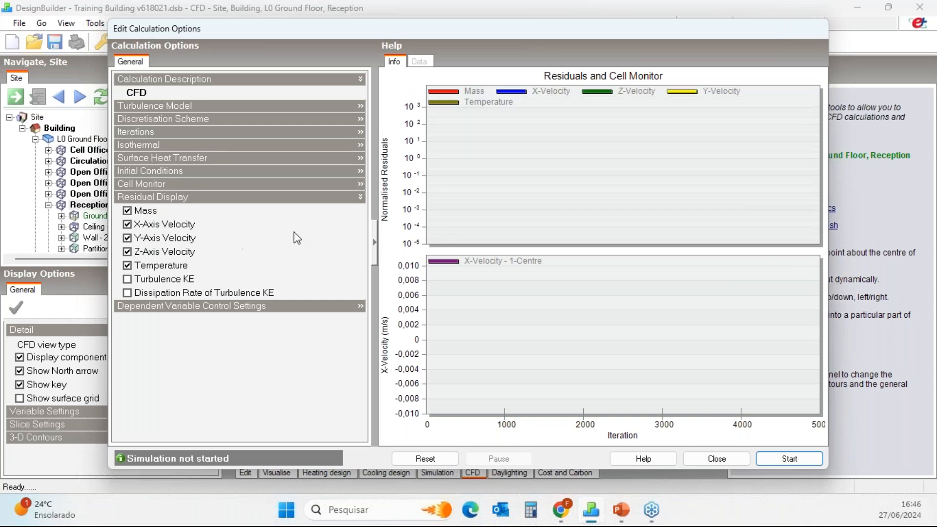
Start the CFD calculation, pause it after about 650 iterations and close the calculation options.
{"action": "left_click", "coordinate": [798, 459]}
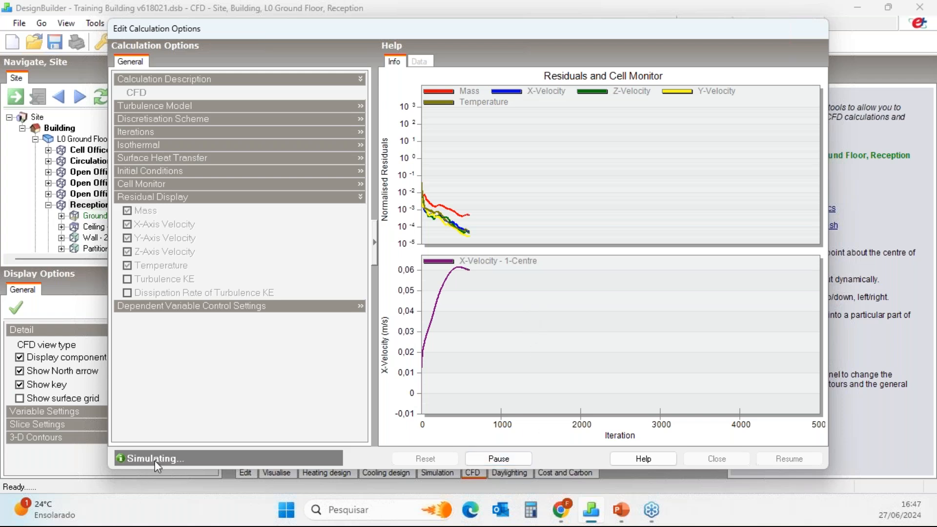
{"action": "left_click", "coordinate": [513, 460]}
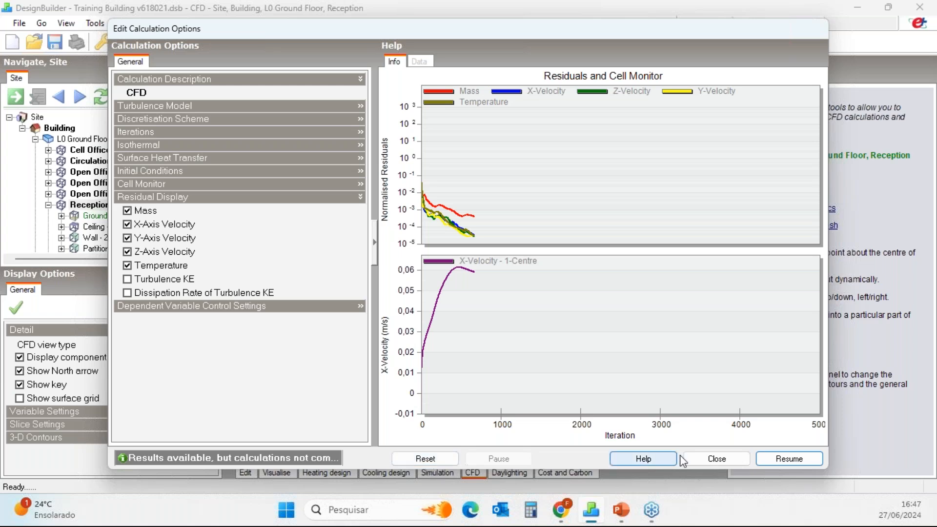
{"action": "left_click", "coordinate": [716, 458]}
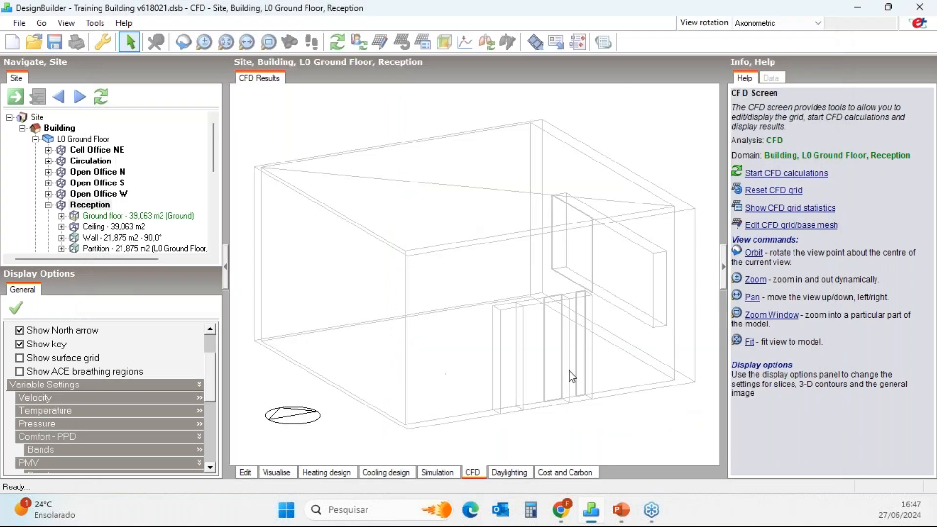
Add a horizontal CFD results slice about 0.96 m above the Reception floor and view it in plan.
{"action": "middle_click_drag", "start_coordinate": [598, 351], "coordinate": [521, 371]}
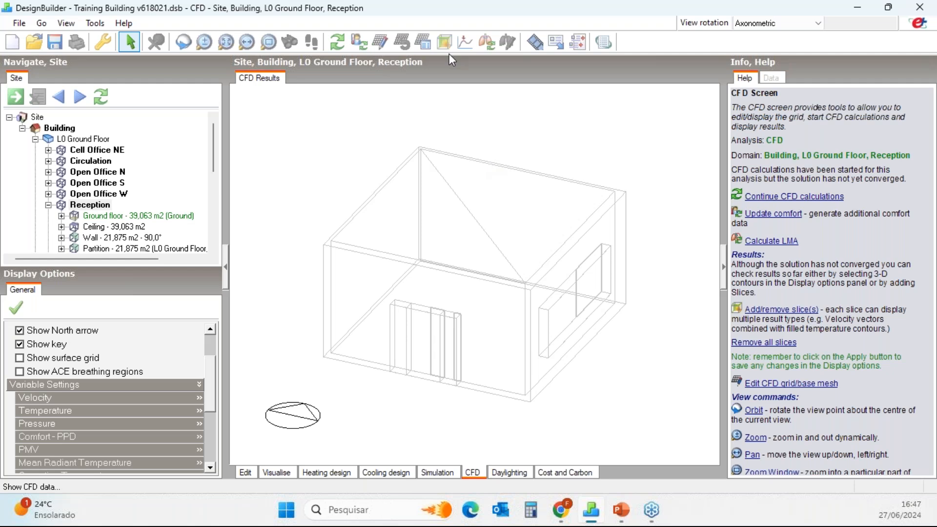
{"action": "left_click", "coordinate": [444, 43]}
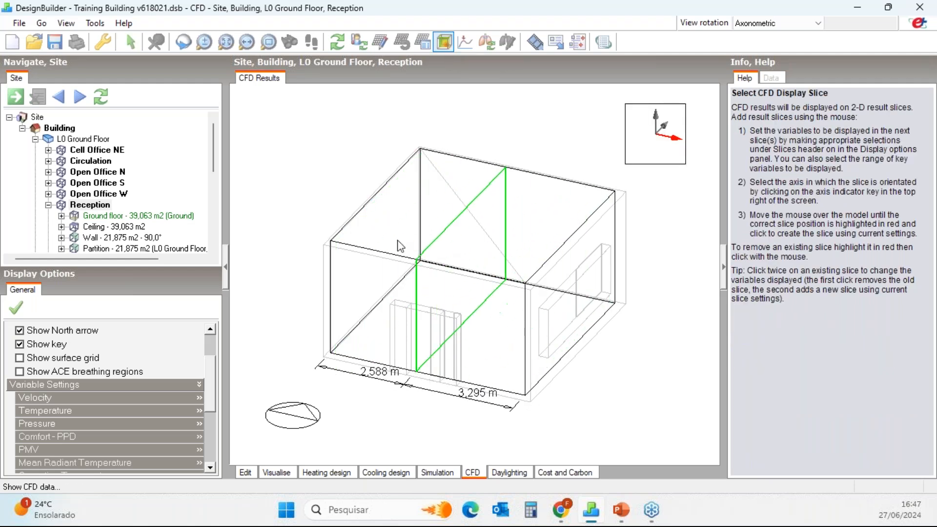
{"action": "left_click", "coordinate": [665, 125]}
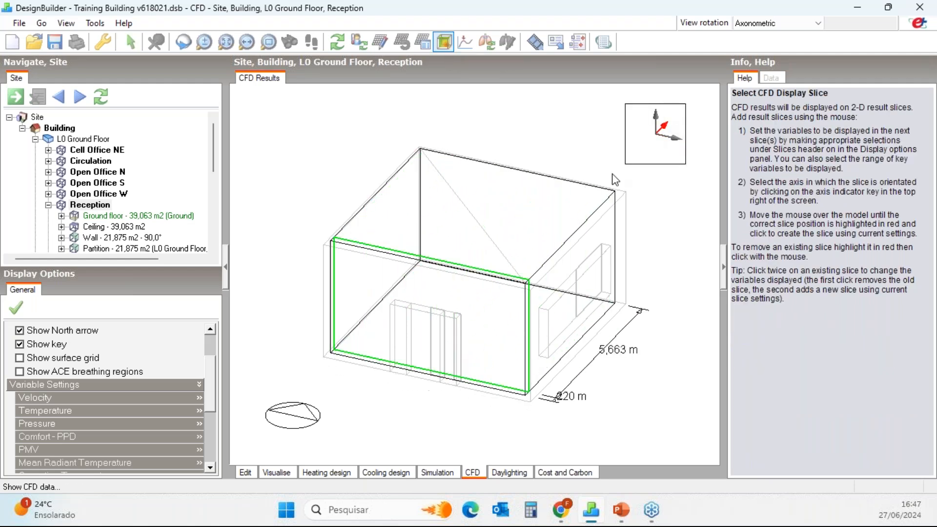
{"action": "left_click", "coordinate": [655, 117]}
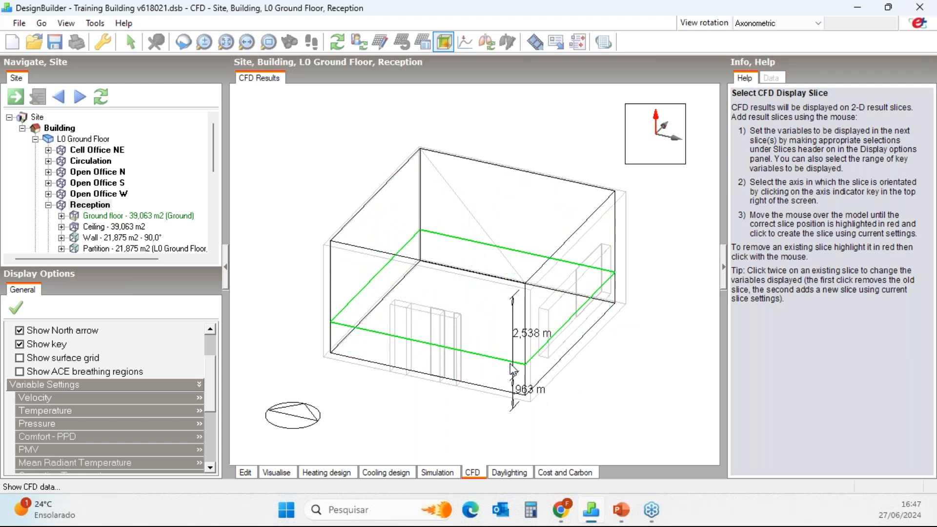
{"action": "left_click", "coordinate": [508, 363]}
{"action": "middle_click_drag", "start_coordinate": [448, 331], "coordinate": [532, 400]}
{"action": "left_click", "coordinate": [764, 23]}
{"action": "left_click", "coordinate": [752, 76]}
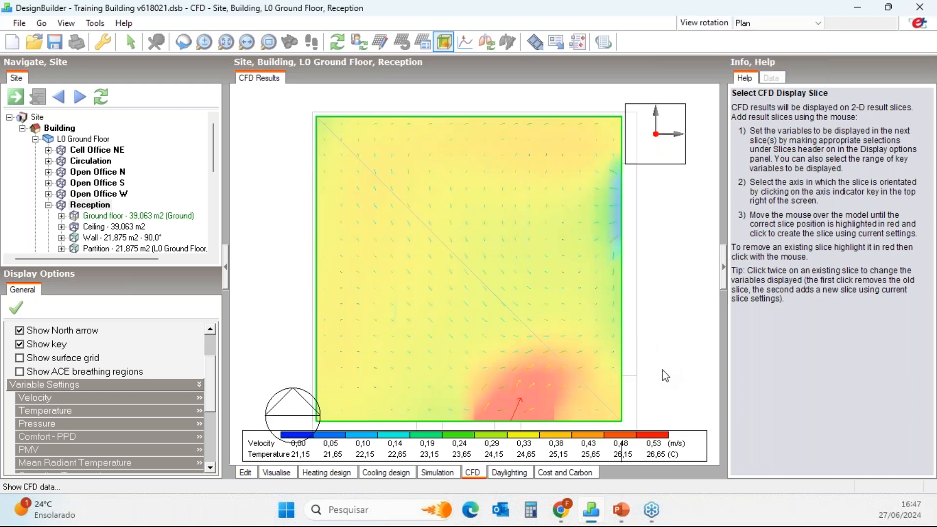
{"action": "scroll", "coordinate": [664, 361], "scroll_direction": "down", "scroll_amount": 3}
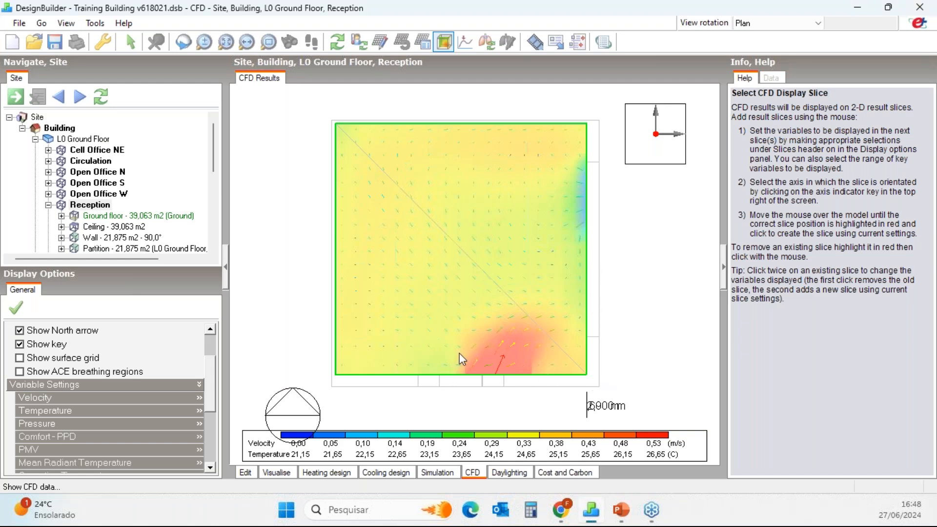
Replace the horizontal slice with two perpendicular vertical slices, one through the door and one through the window.
{"action": "middle_click_drag", "start_coordinate": [584, 379], "coordinate": [470, 213]}
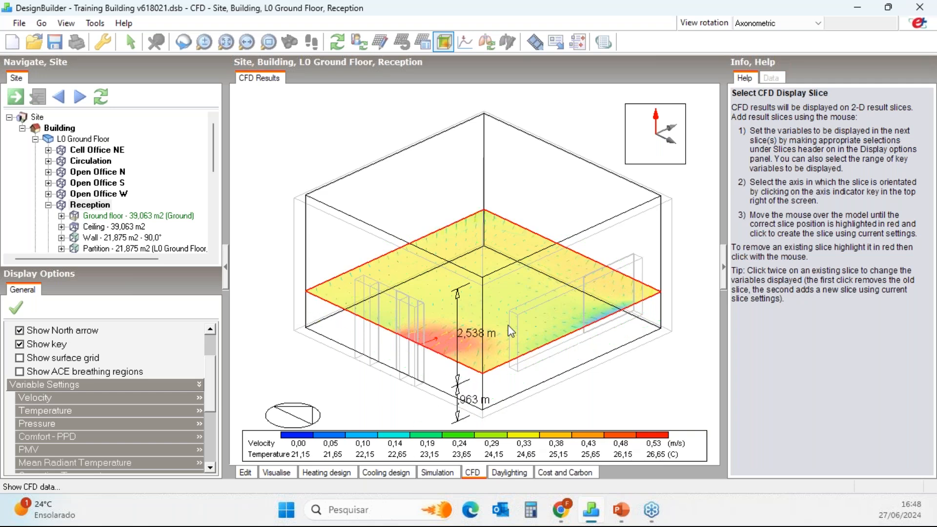
{"action": "left_click", "coordinate": [485, 377]}
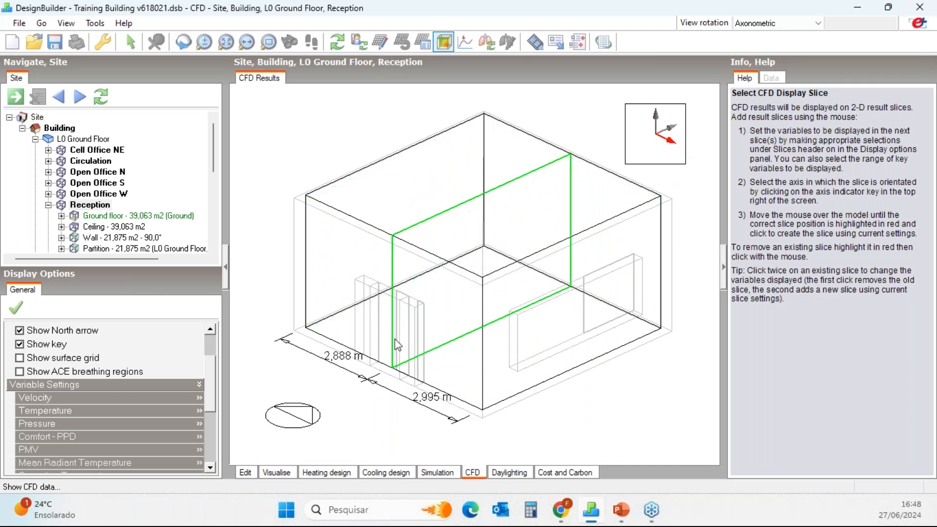
{"action": "left_click", "coordinate": [408, 350]}
{"action": "middle_click_drag", "start_coordinate": [525, 374], "coordinate": [431, 355]}
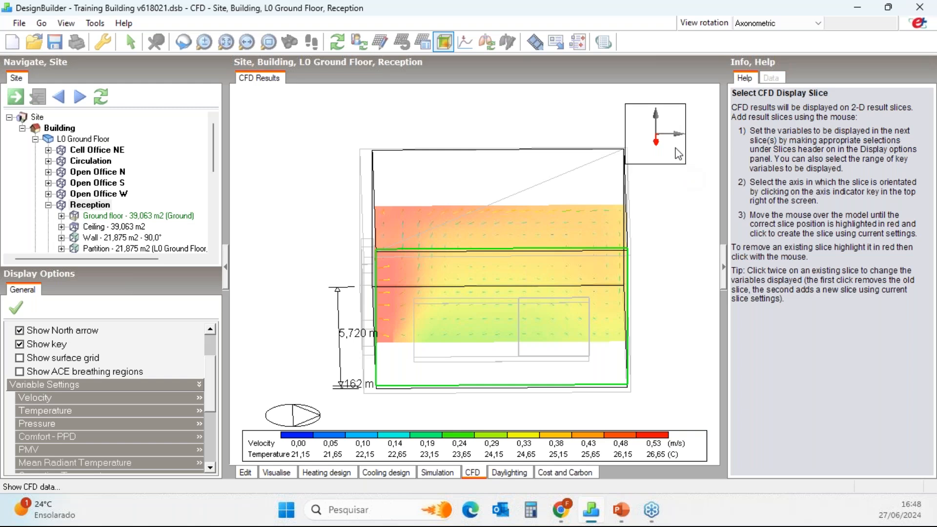
{"action": "middle_click_drag", "start_coordinate": [561, 359], "coordinate": [627, 352]}
{"action": "middle_click_drag", "start_coordinate": [661, 193], "coordinate": [532, 345]}
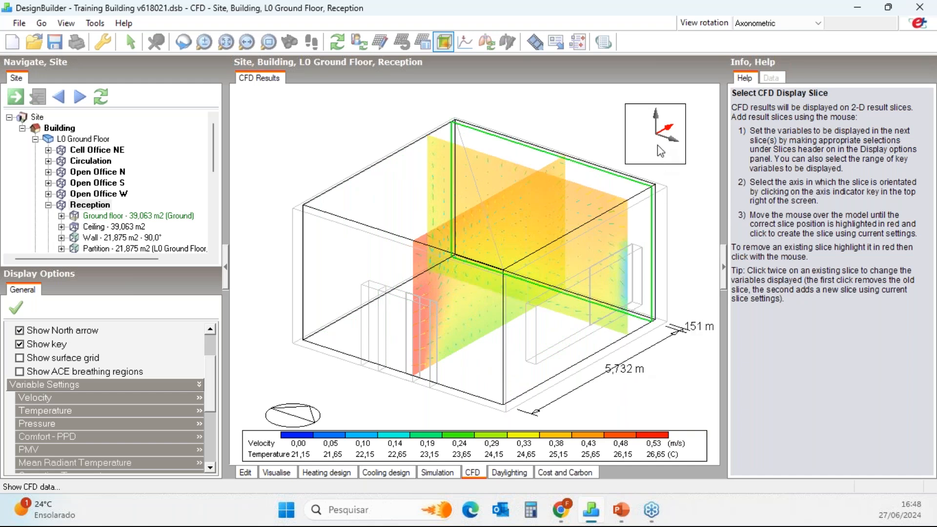
Add a horizontal CFD results slice about 1.6 m above the floor across the vertical slices.
{"action": "left_click", "coordinate": [656, 117]}
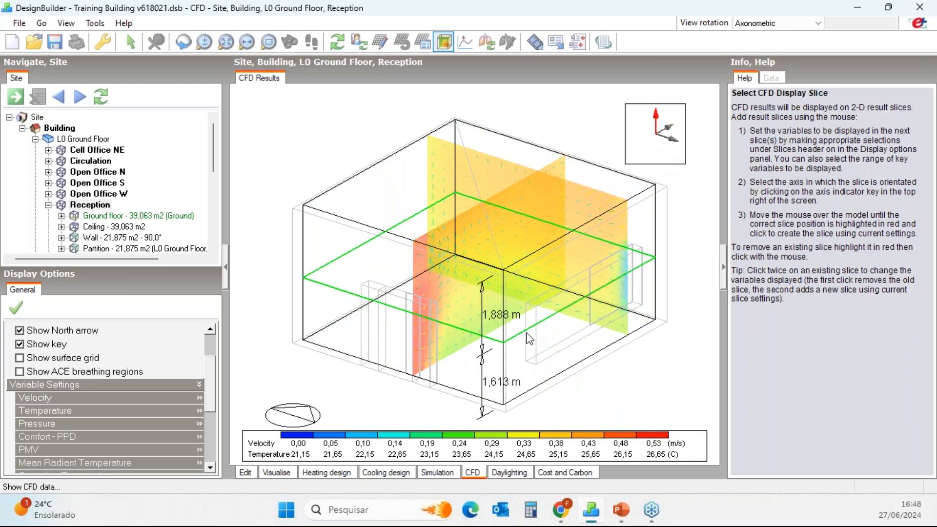
{"action": "left_click", "coordinate": [530, 341]}
{"action": "mouse_move", "coordinate": [565, 418]}
{"action": "middle_mouse_down"}
{"action": "mouse_move", "coordinate": [535, 400]}
{"action": "mouse_move", "coordinate": [528, 361]}
{"action": "mouse_move", "coordinate": [552, 416]}
{"action": "middle_mouse_up"}
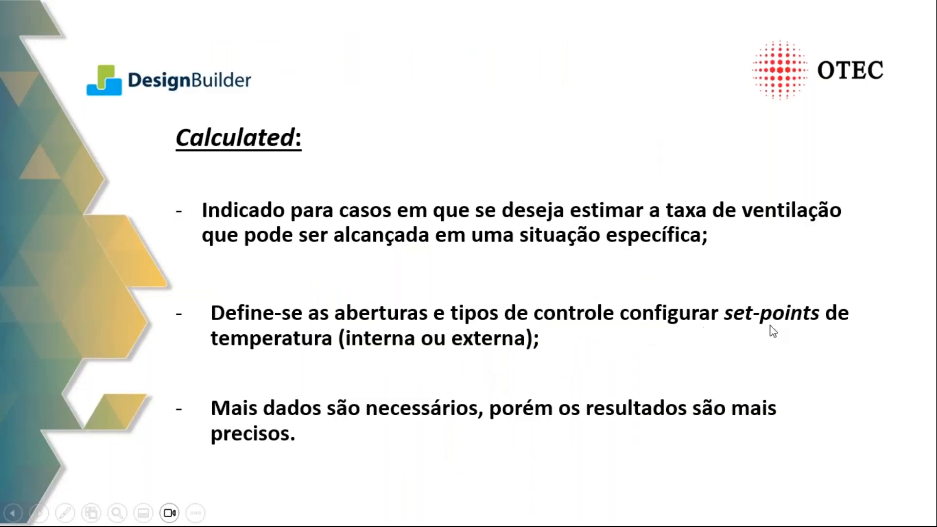
{"action": "left_click", "coordinate": [832, 326]}
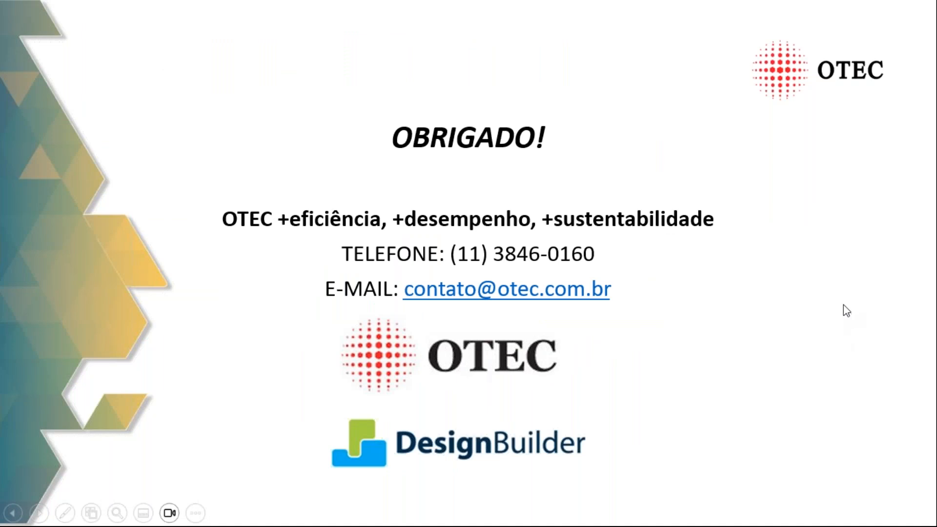